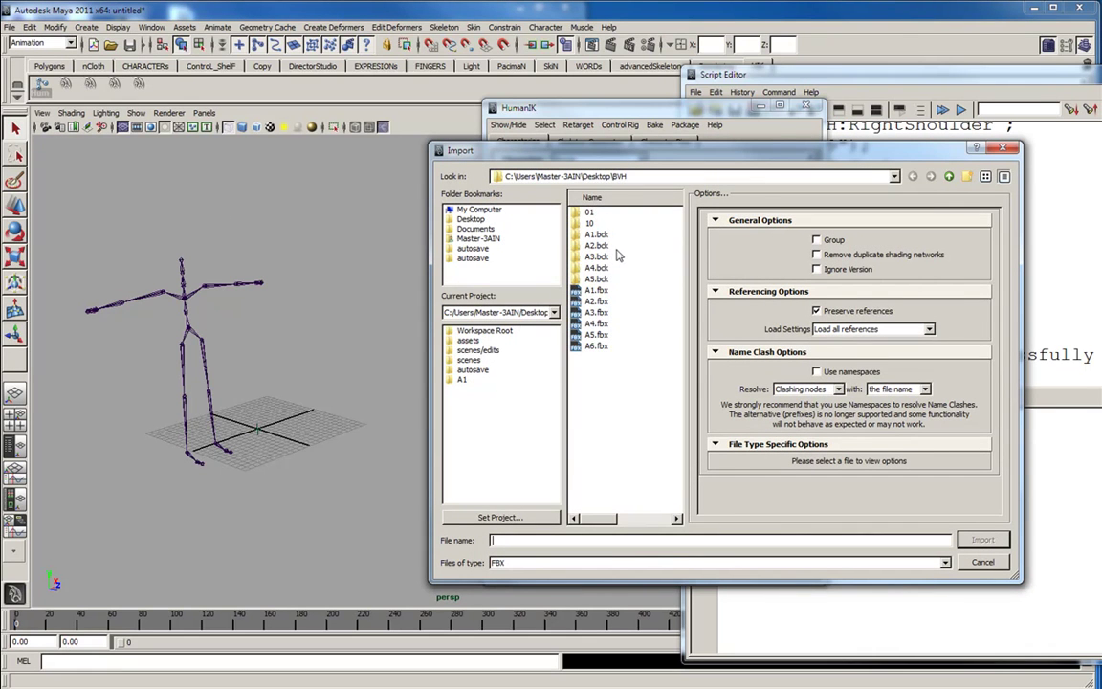
Step: Import the Maya scene BD.mb from the Desktop\Qq\A1 folder, with the file type set to Maya Scenes
click(469, 219)
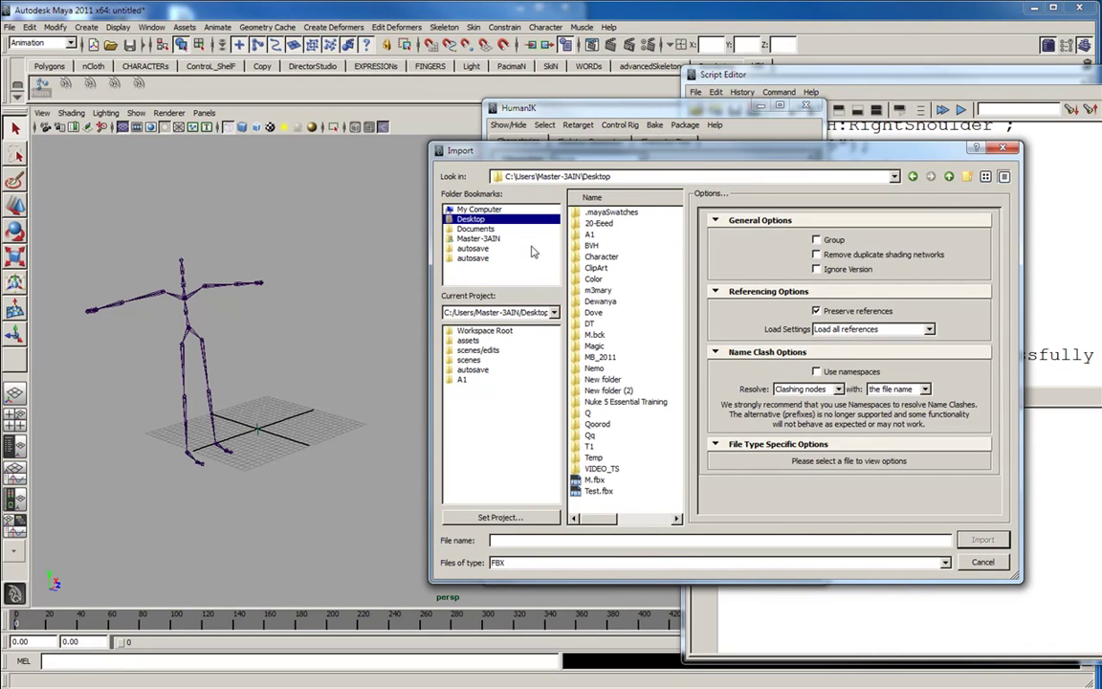
double_click(590, 436)
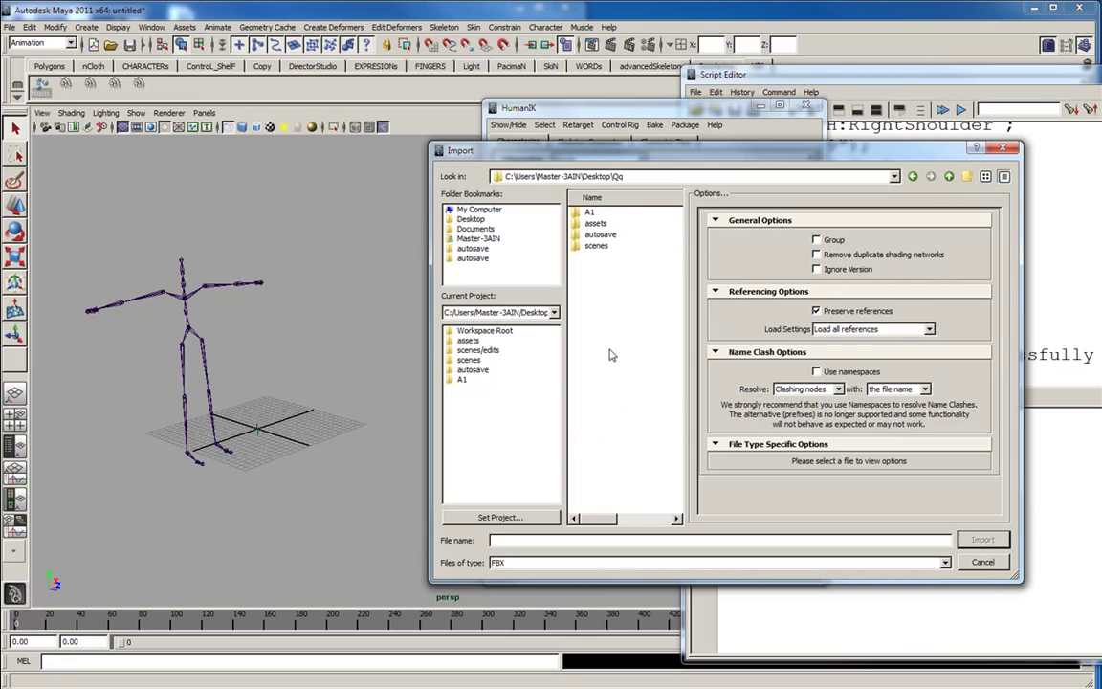
double_click(590, 212)
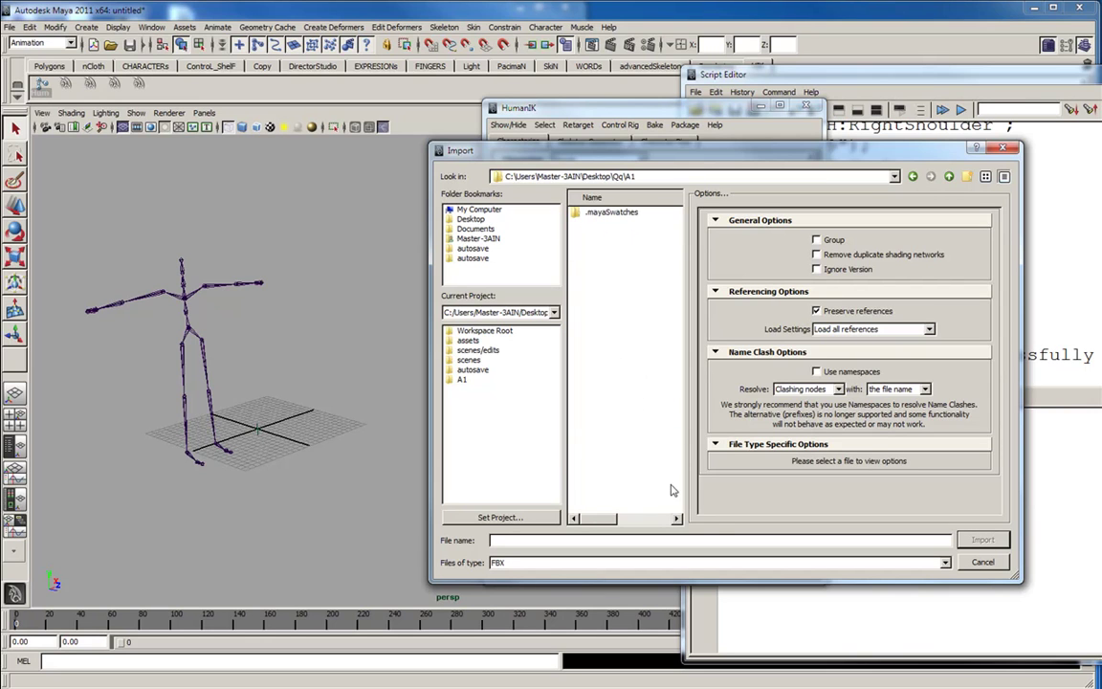
click(794, 562)
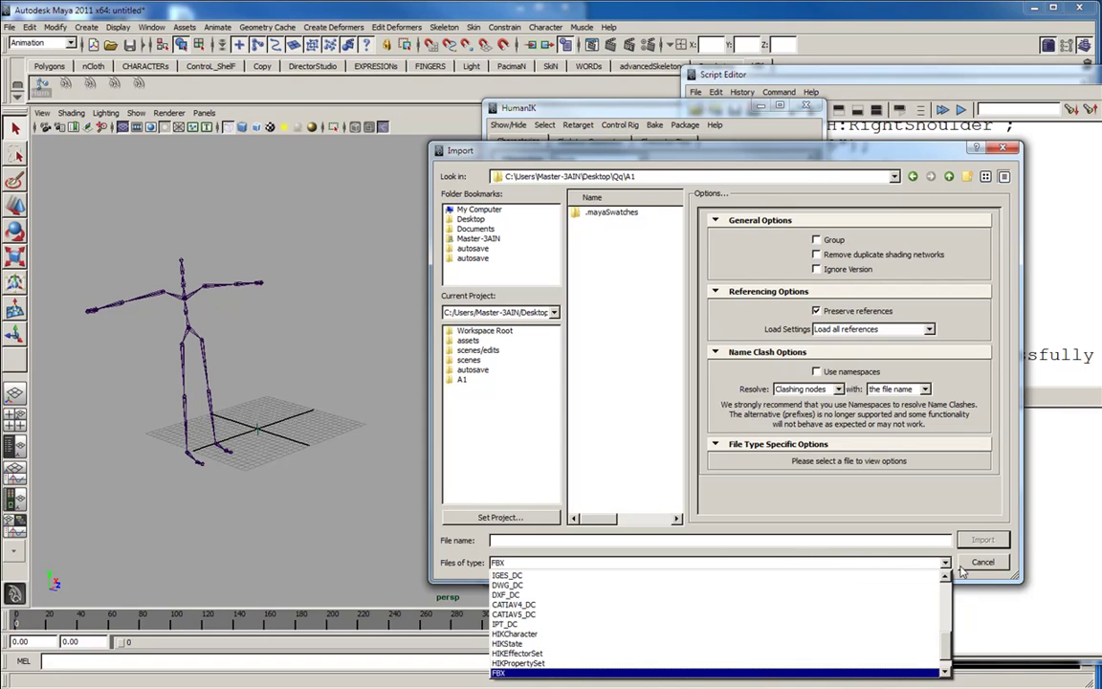
scroll(937, 612, up, 10)
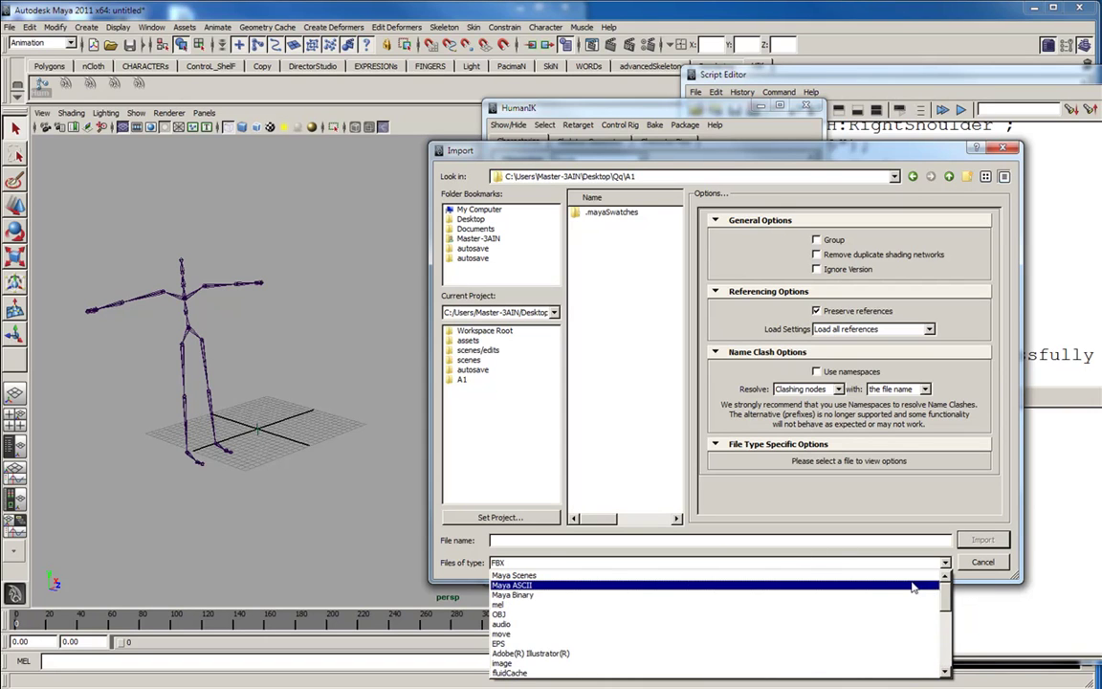
click(896, 576)
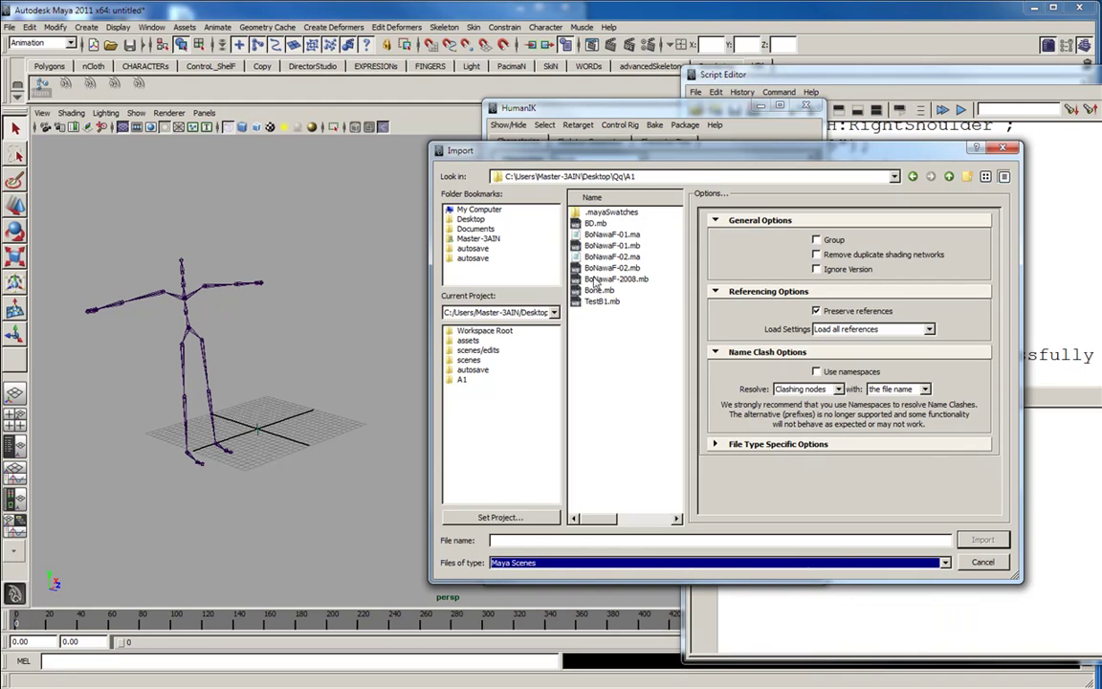
double_click(595, 225)
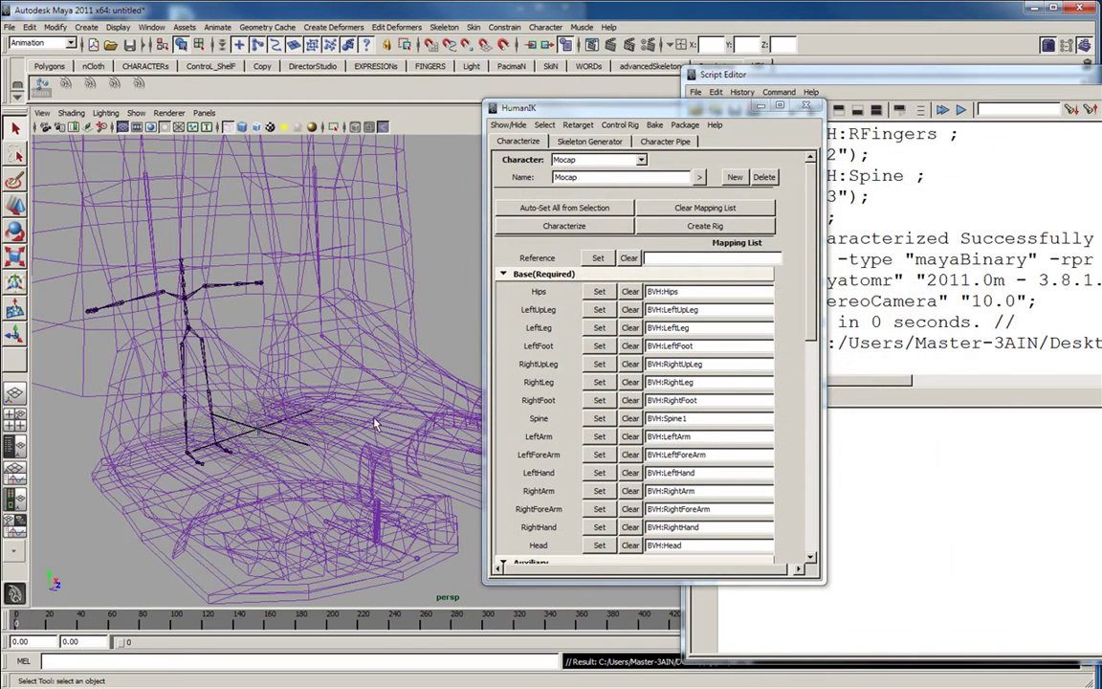
Step: Bring the whole imported character into view and display it shaded with textures
alt+right_drag(250, 315, 233, 276)
alt+middle_drag(415, 331, 304, 339)
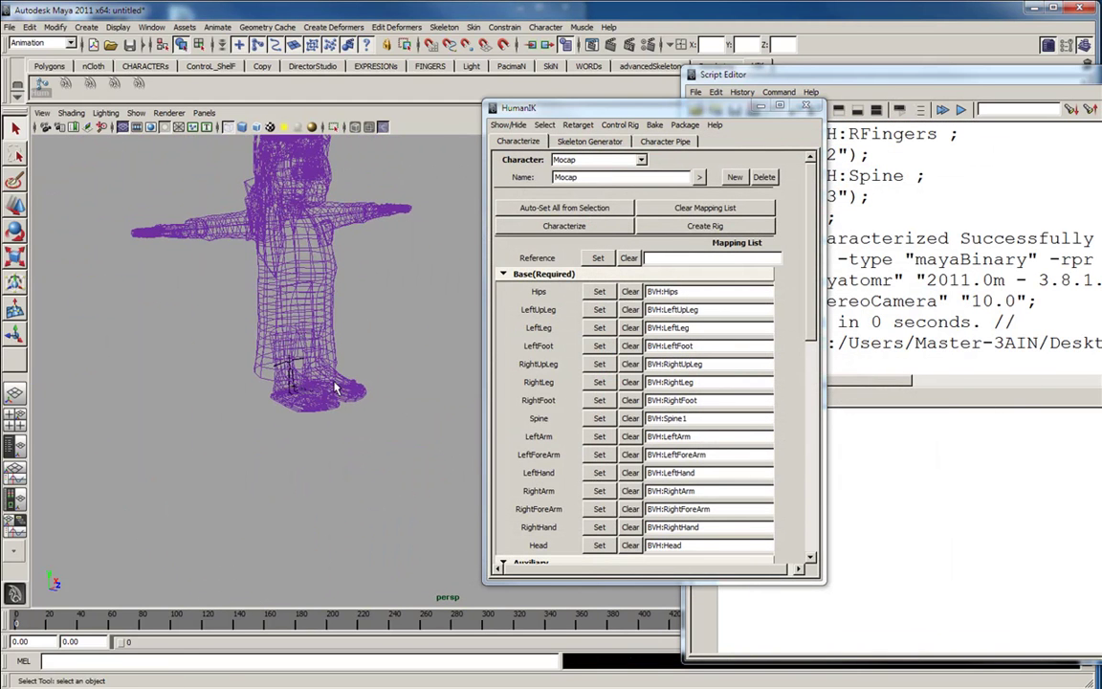
alt+middle_drag(339, 393, 351, 419)
alt+drag(351, 419, 296, 464)
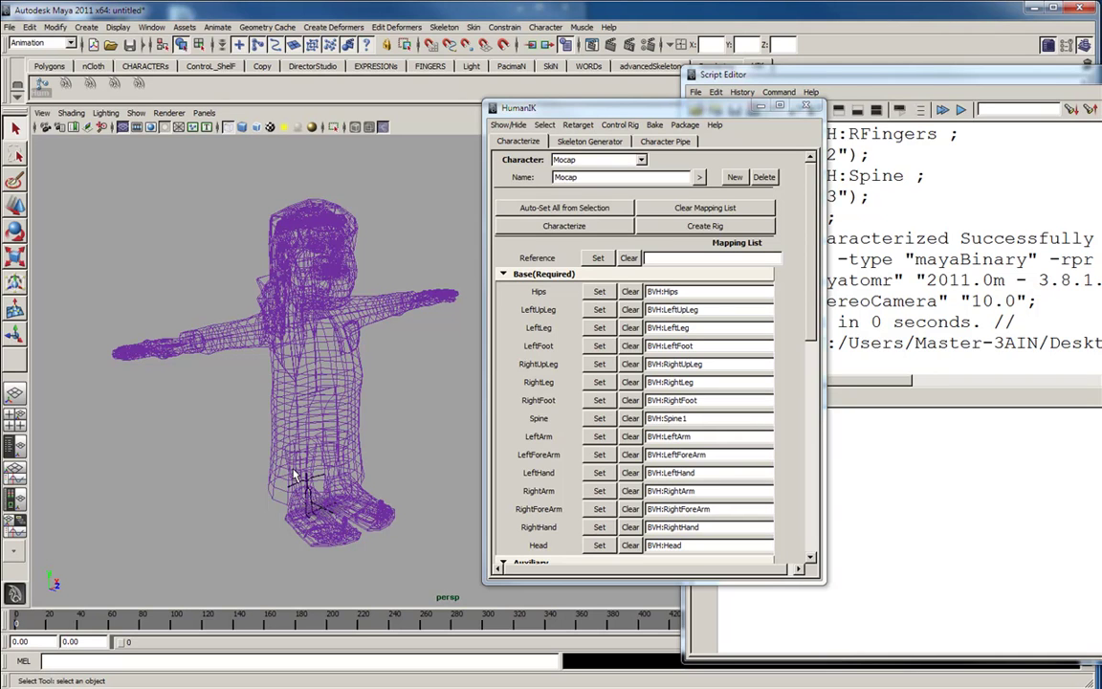
key(6)
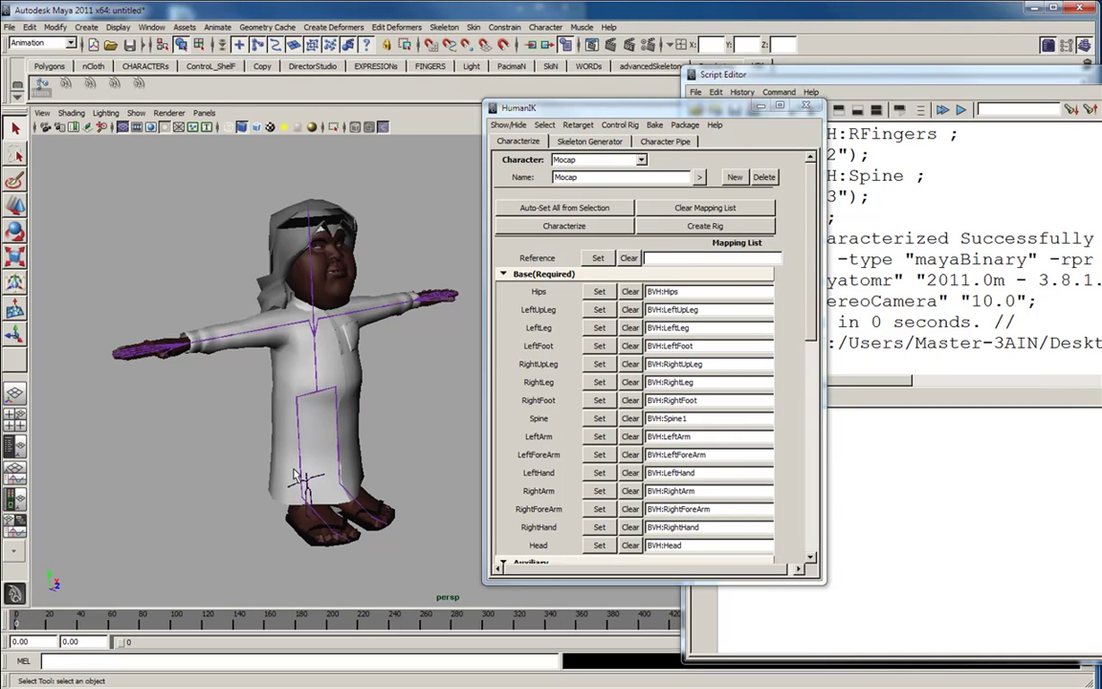
alt+drag(312, 436, 332, 421)
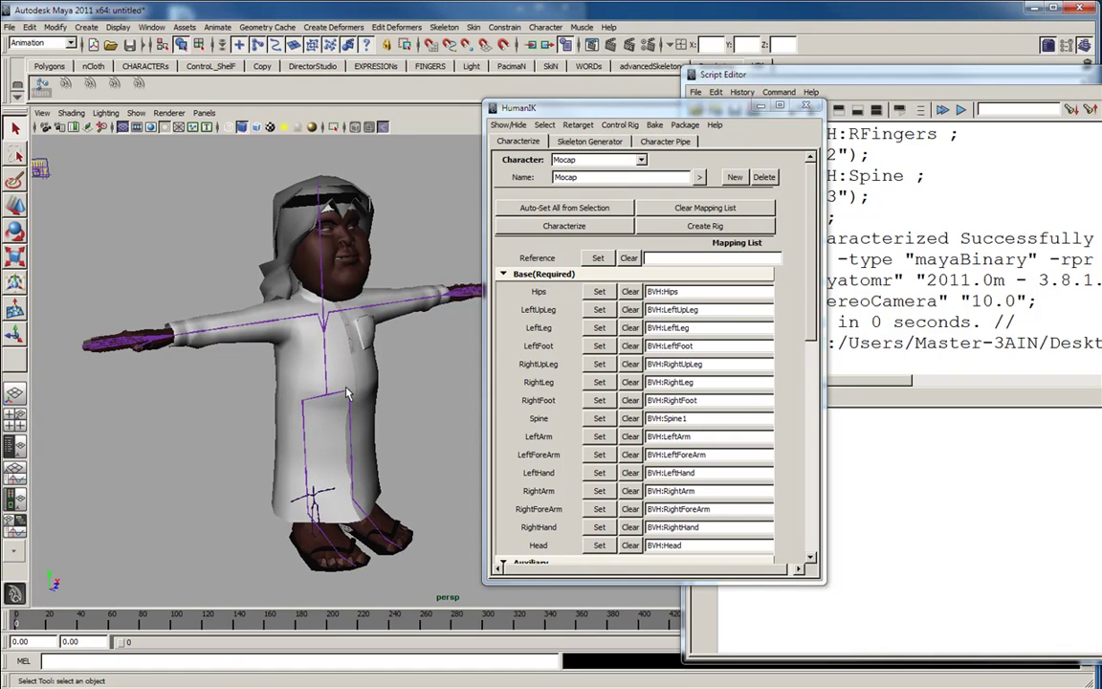
alt+drag(323, 405, 325, 392)
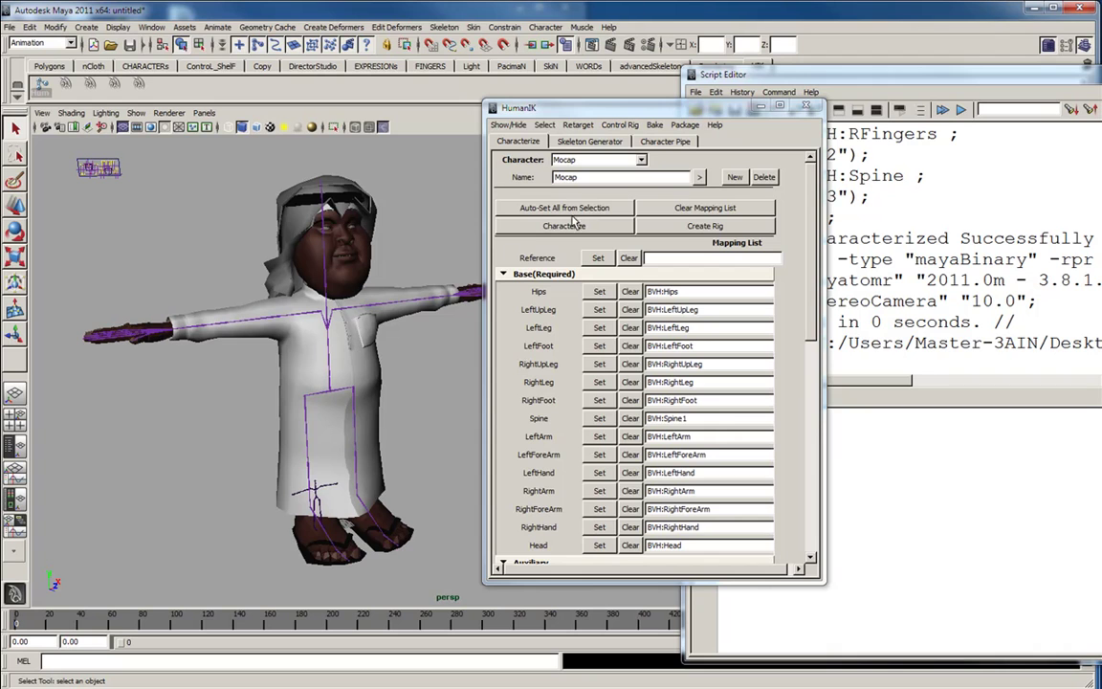
Step: Create a new HumanIK character for the imported model and name it BD
click(588, 141)
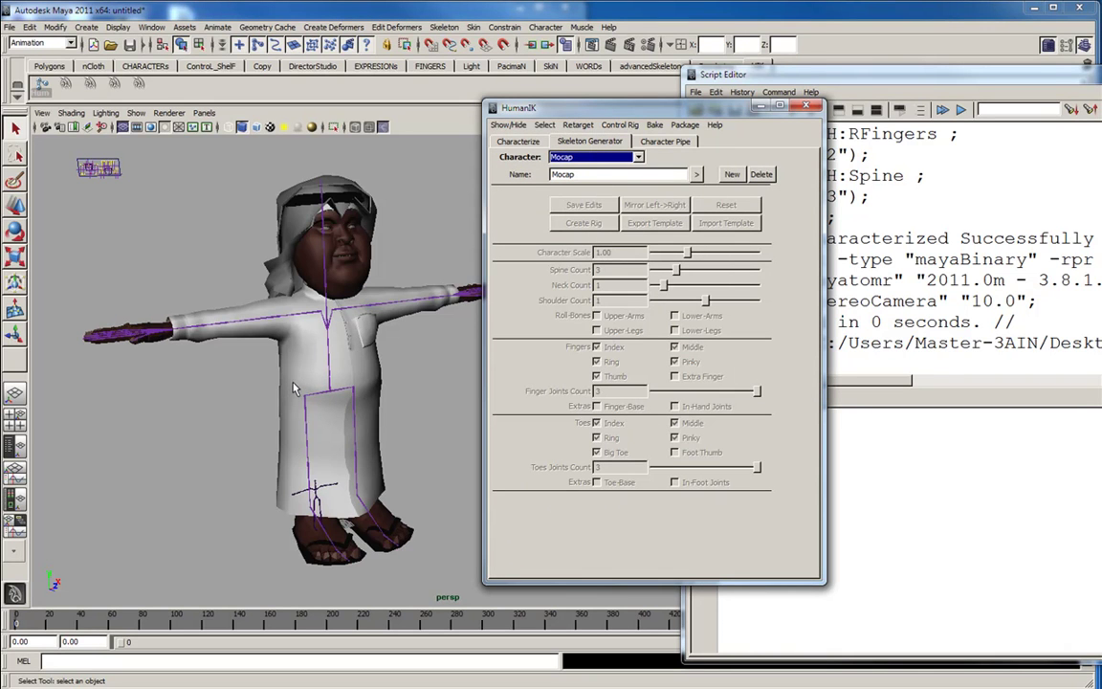
click(513, 141)
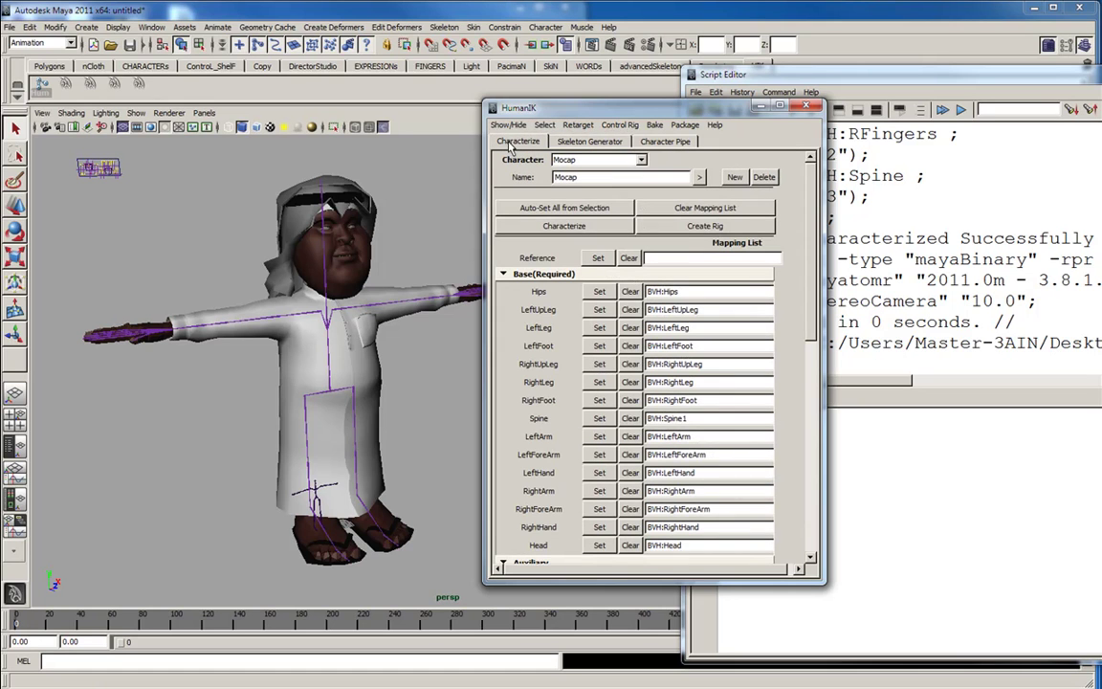
alt+right_drag(309, 378, 329, 390)
alt+drag(328, 390, 335, 360)
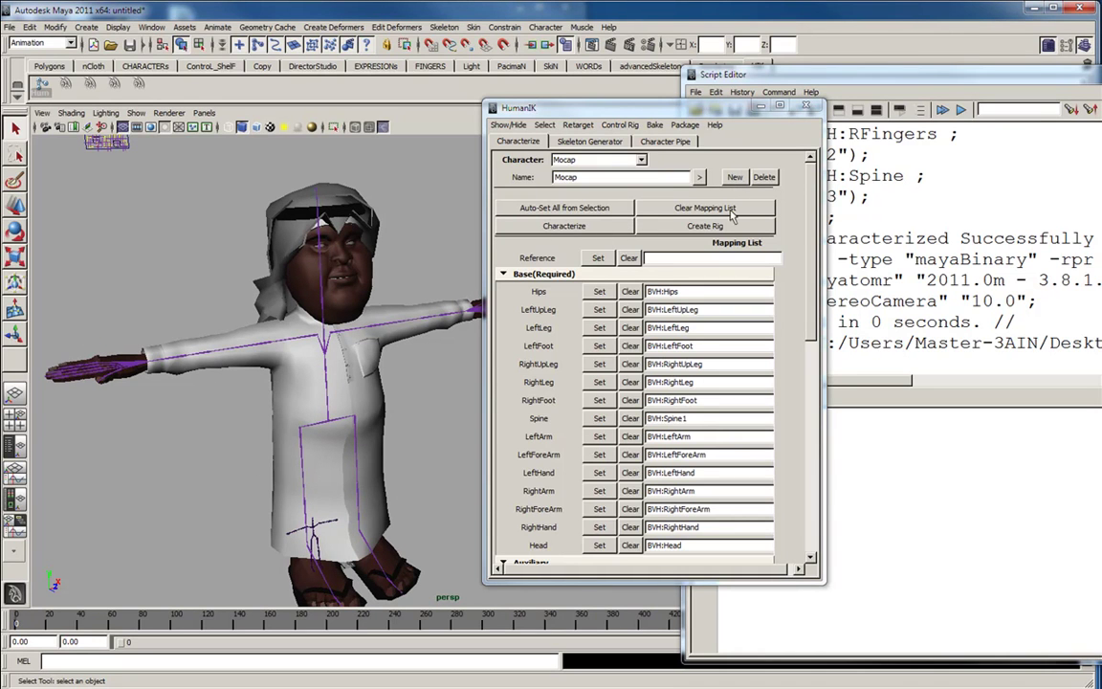
click(735, 178)
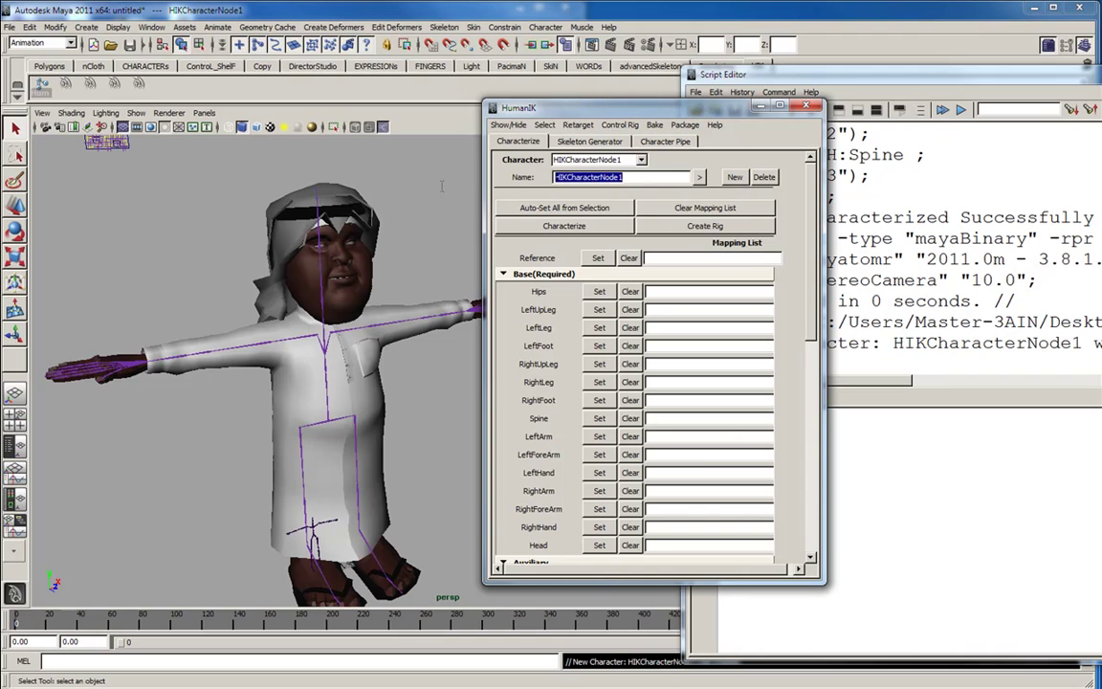
text(BD)
key(Return)
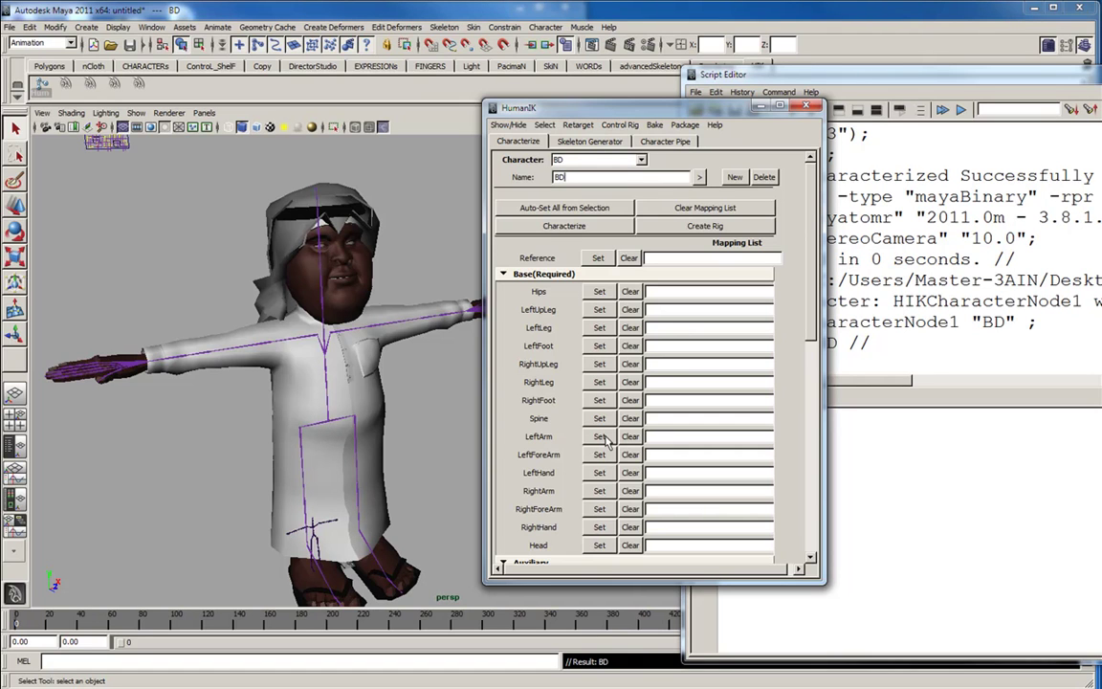
Step: Examine the small mocap skeleton at the character's feet against the size of the full character
alt+middle_drag(356, 494, 358, 342)
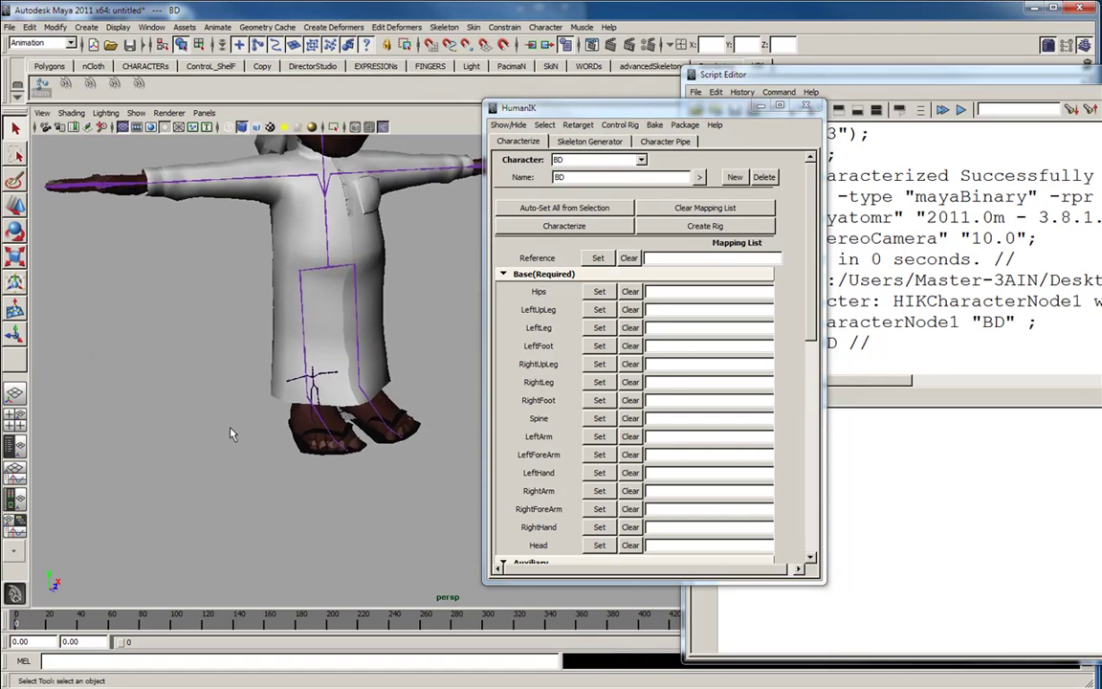
alt+right_drag(239, 430, 516, 534)
alt+middle_drag(217, 408, 364, 449)
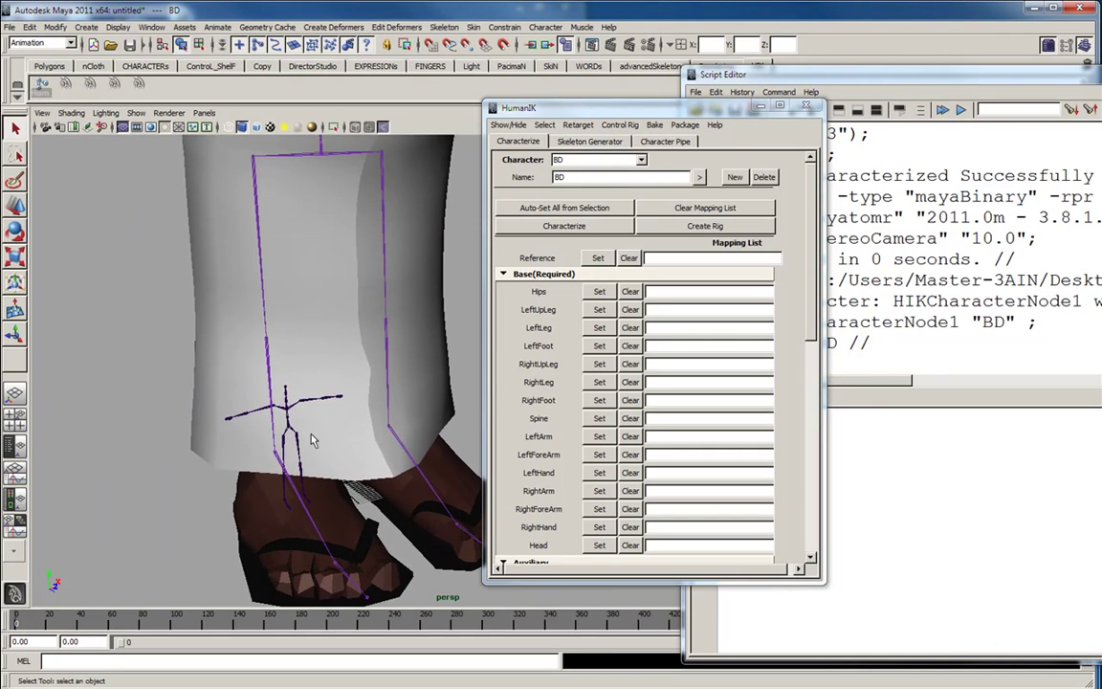
scroll(316, 440, down, 10)
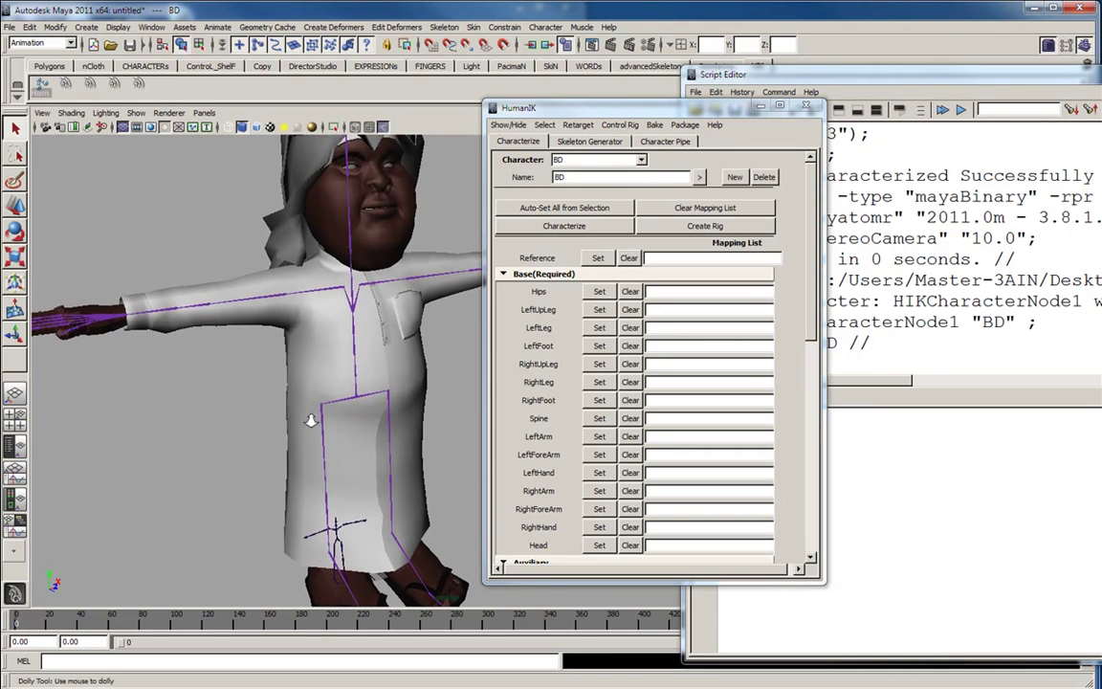
alt+right_drag(316, 438, 263, 348)
alt+middle_drag(303, 371, 253, 376)
alt+right_drag(253, 376, 289, 393)
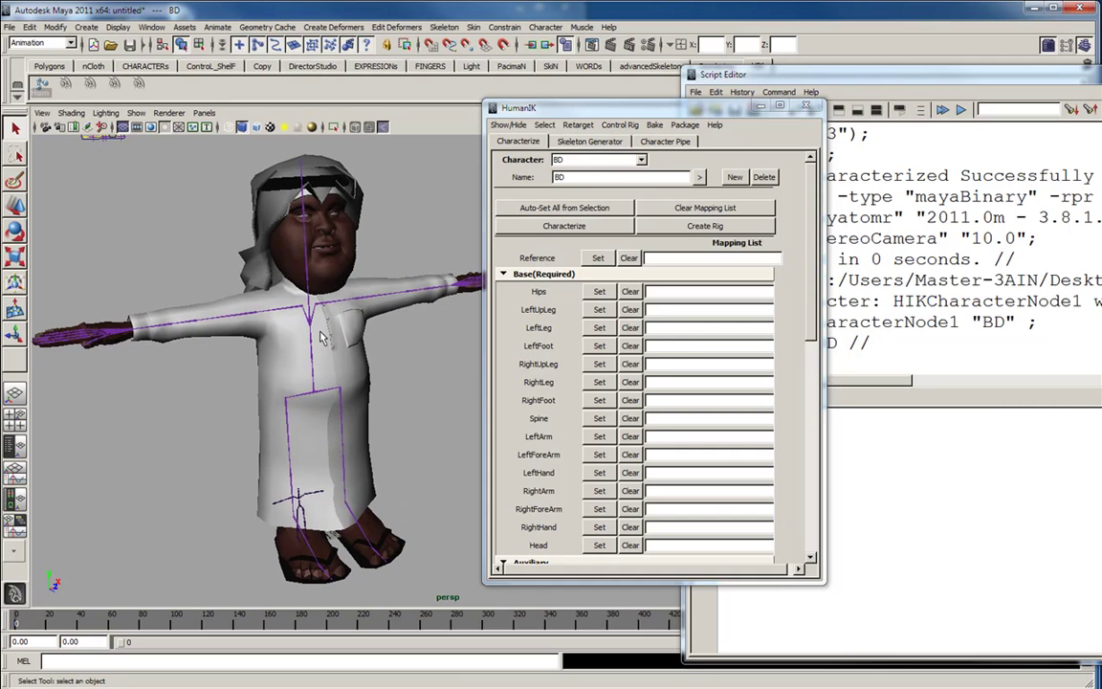
Step: Arrange the Script Editor and HumanIK windows and run the saved shelf script that maps the BoDamdaM joints to BD
mouse_move(909, 73)
mouse_down()
mouse_move(827, 63)
mouse_move(918, 62)
mouse_up()
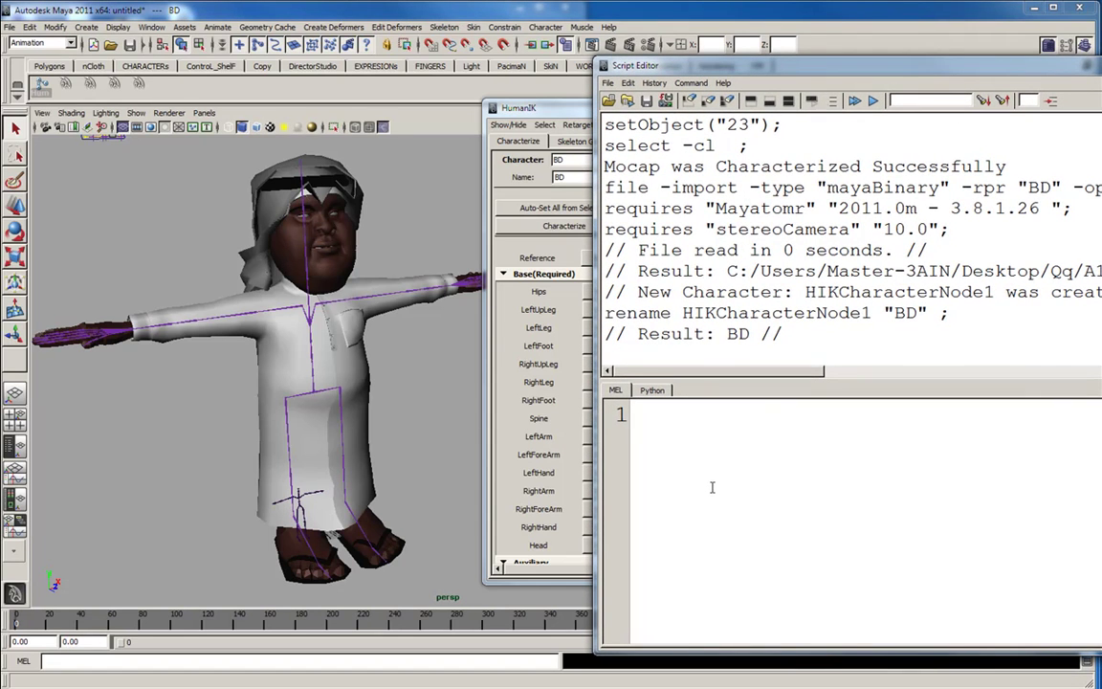
drag(560, 110, 434, 115)
alt+drag(208, 402, 177, 297)
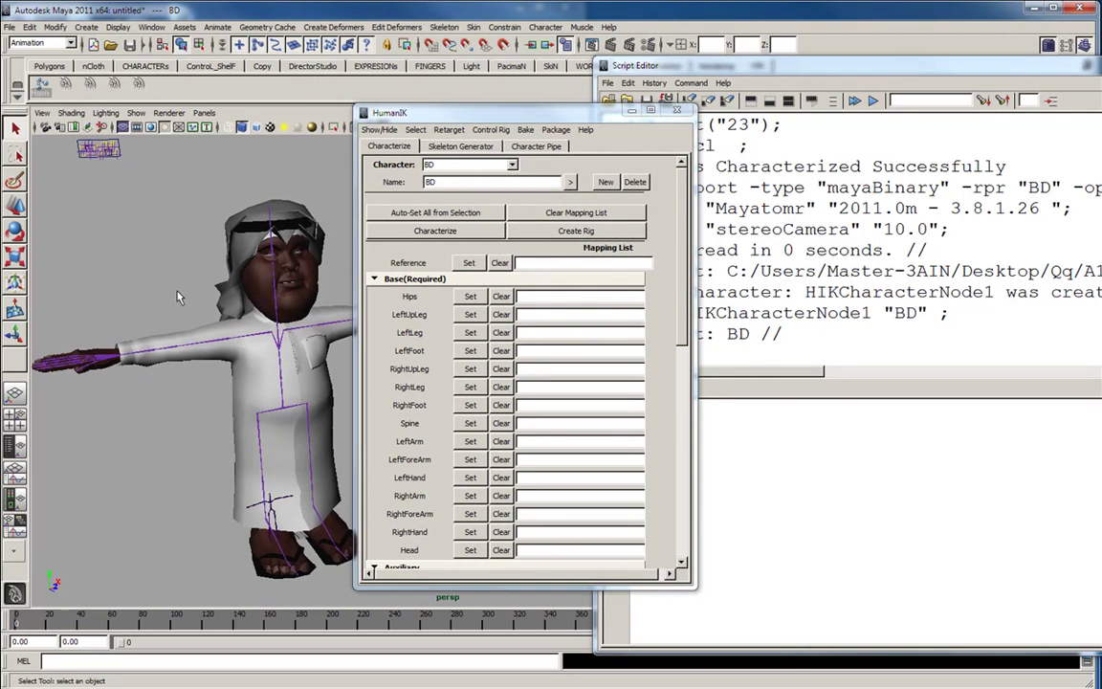
click(89, 85)
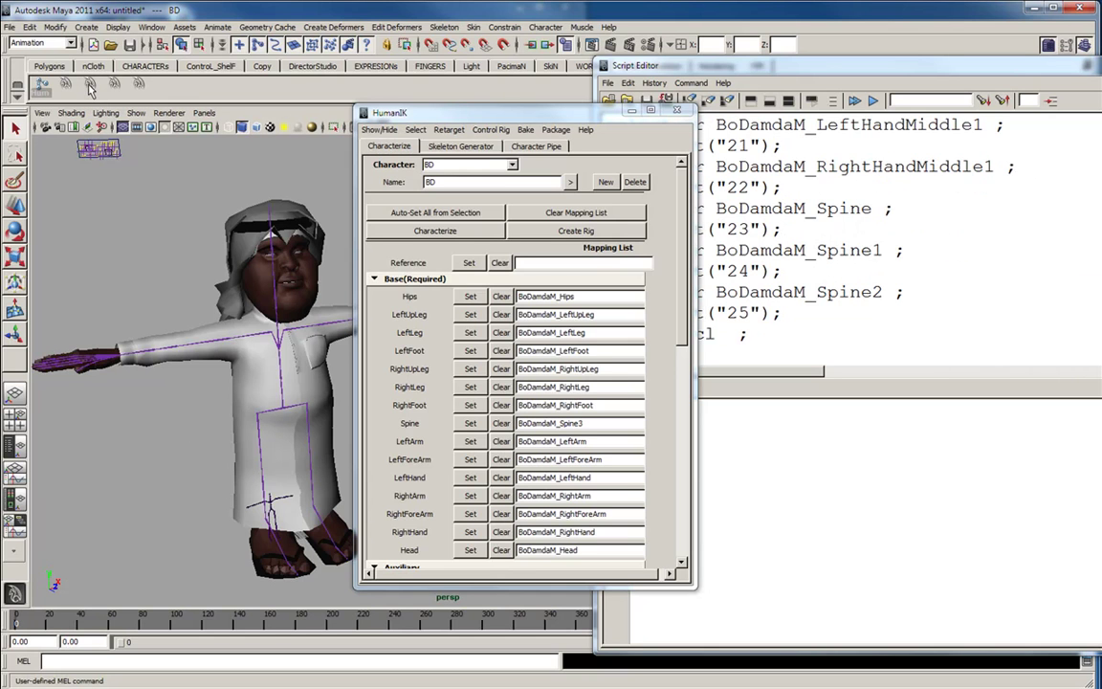
Step: Clear the Script Editor history and rerun the BoDamdaM joint-mapping script
drag(702, 67, 792, 71)
click(780, 105)
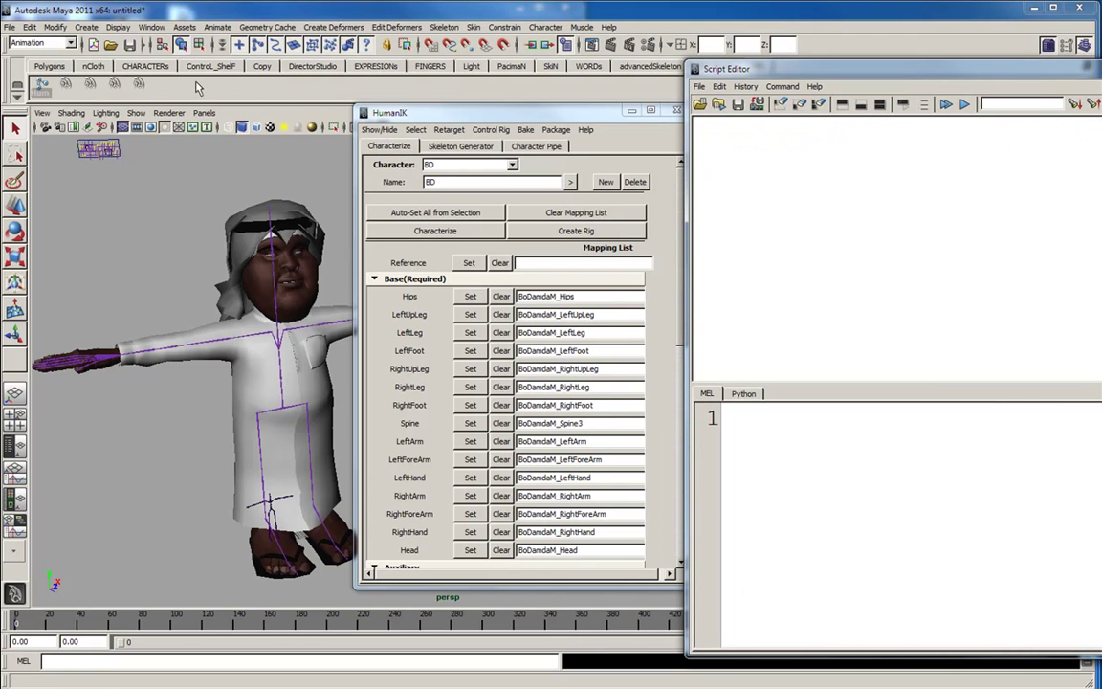
click(91, 85)
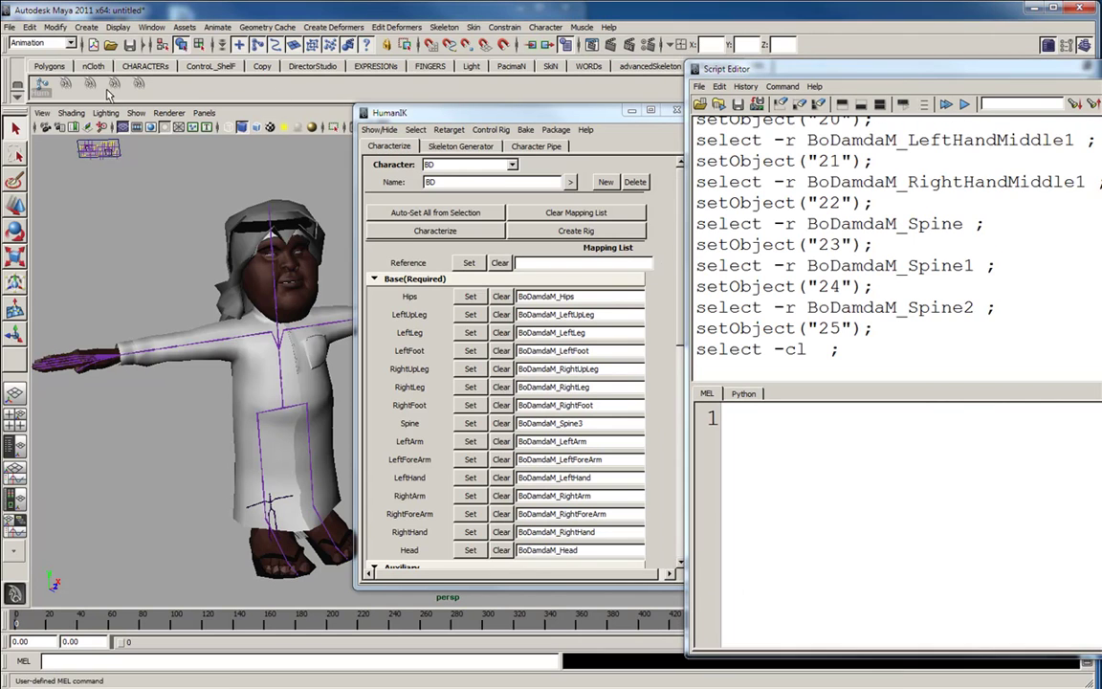
Step: Review the script's full list of joint selection and setObject commands in the history, highlighting all of them
scroll(858, 266, up, 8)
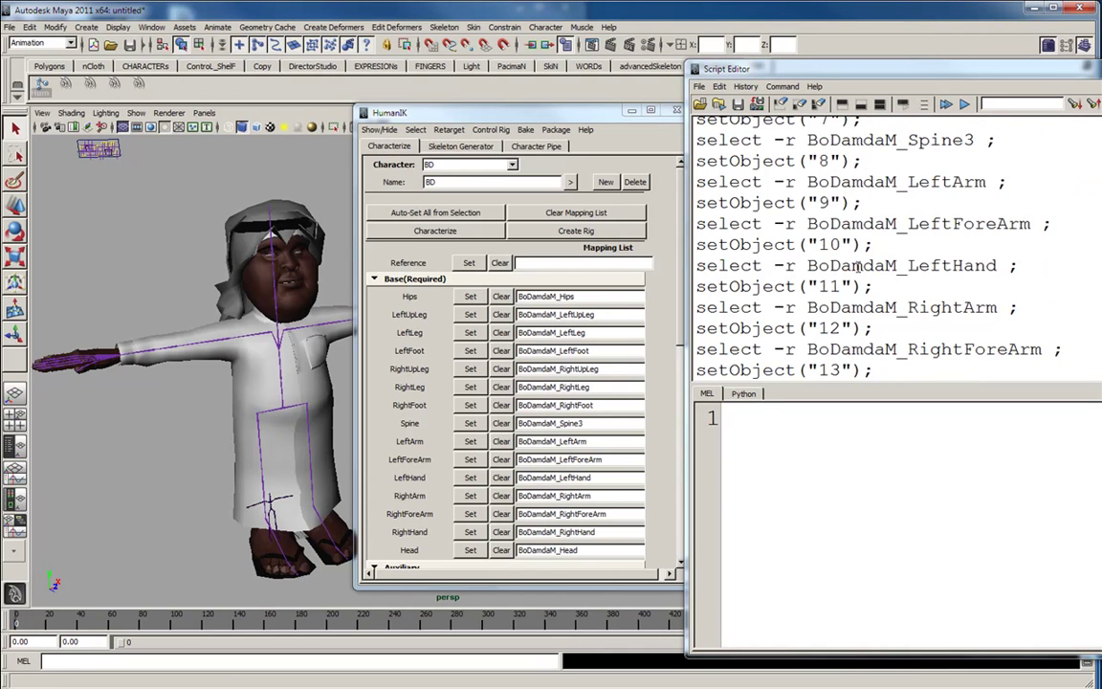
scroll(856, 249, up, 3)
scroll(947, 352, down, 12)
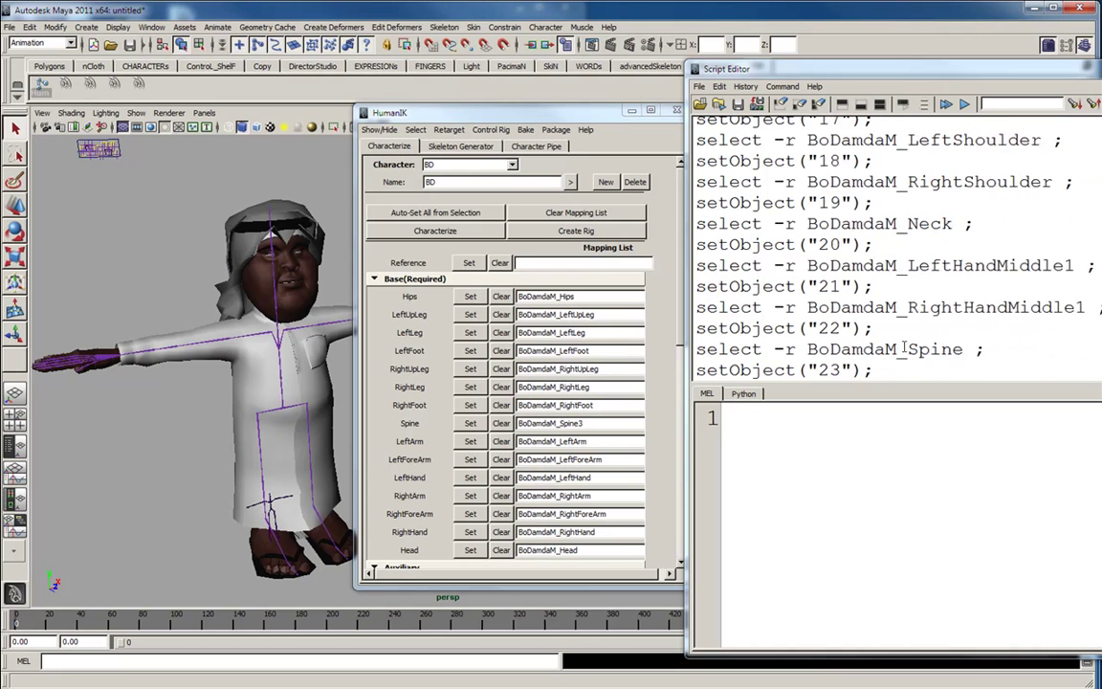
drag(858, 346, 703, 69)
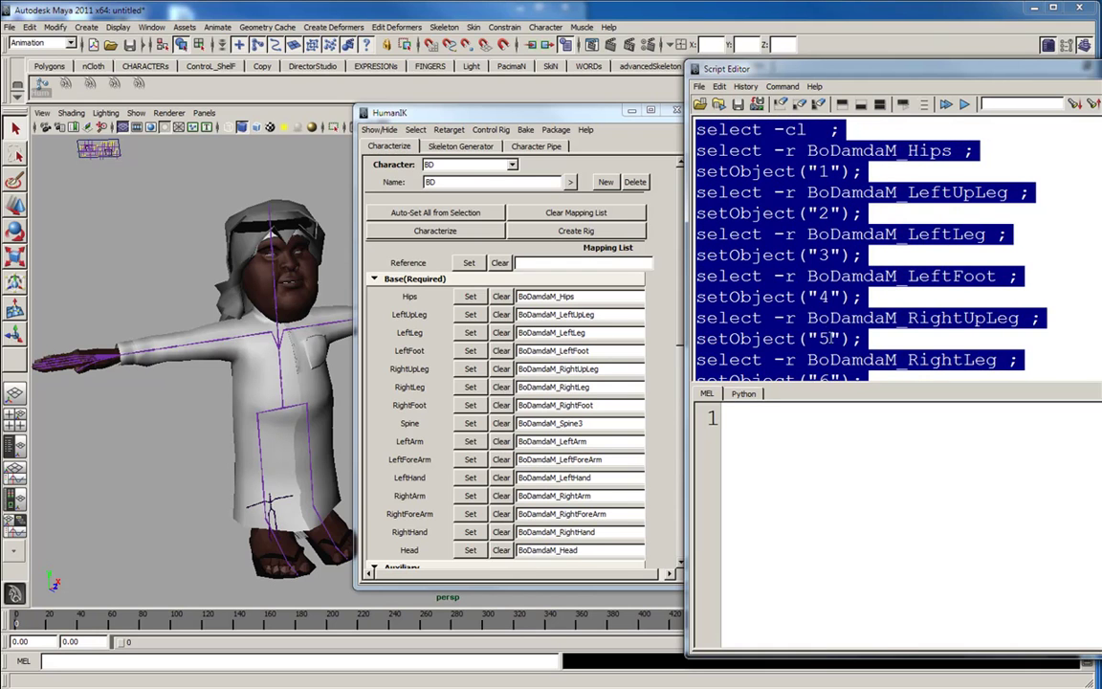
scroll(828, 336, down, 15)
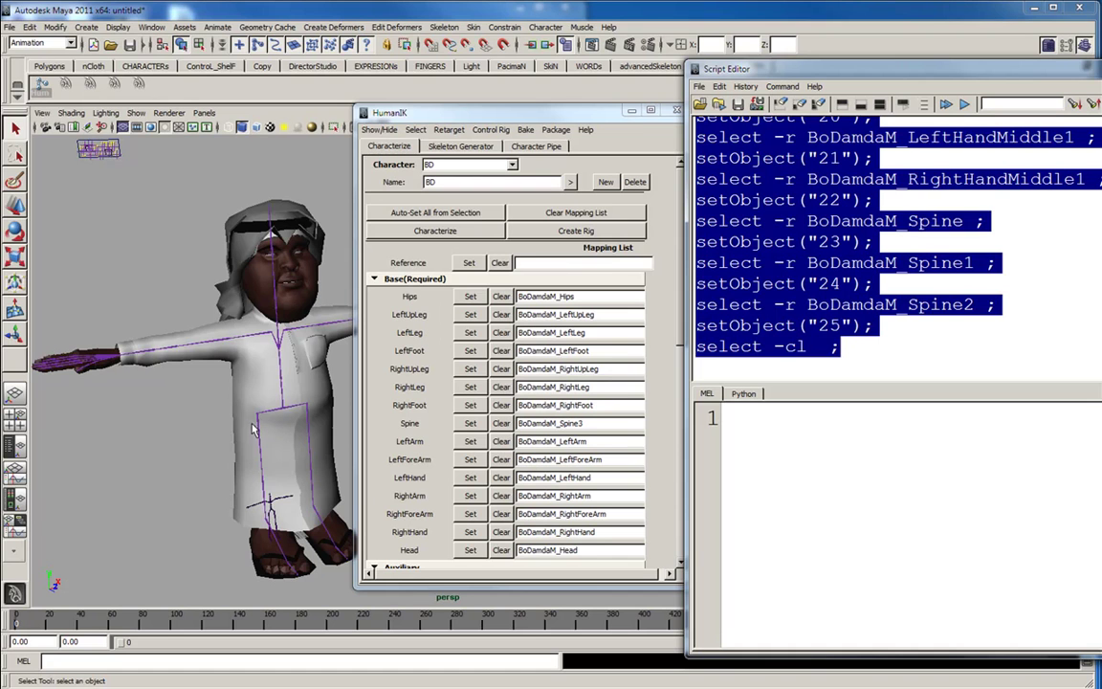
Step: Move the windows clear of the model, characterize BD and create its control rig
alt+drag(241, 406, 254, 431)
alt+right_drag(255, 431, 258, 431)
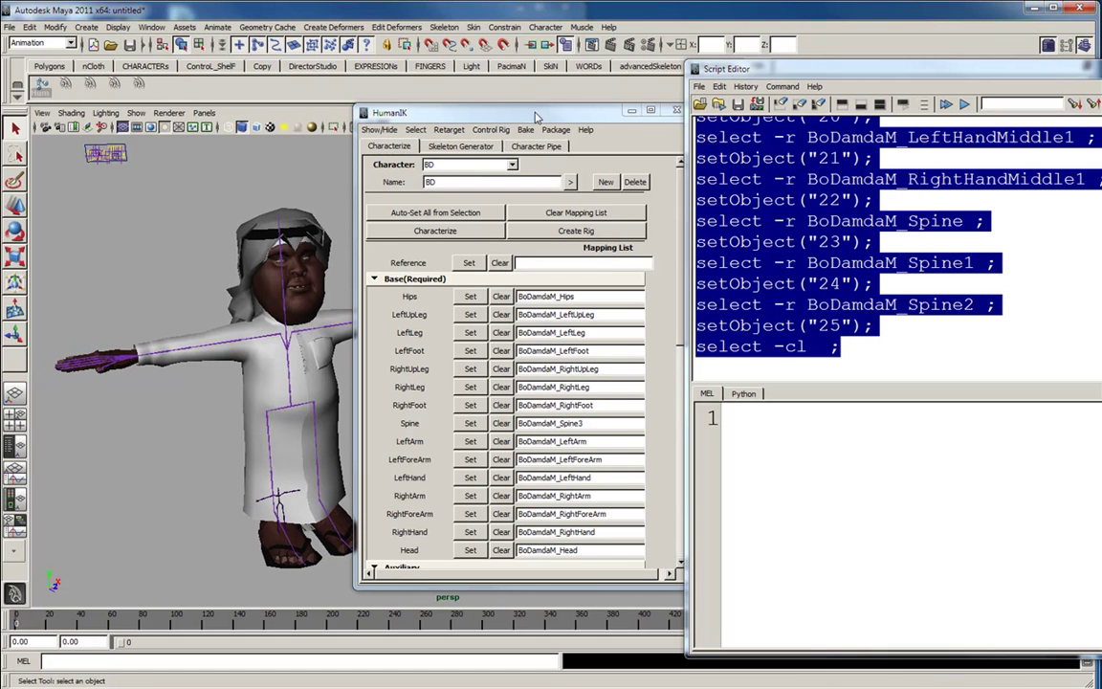
drag(762, 69, 1101, 68)
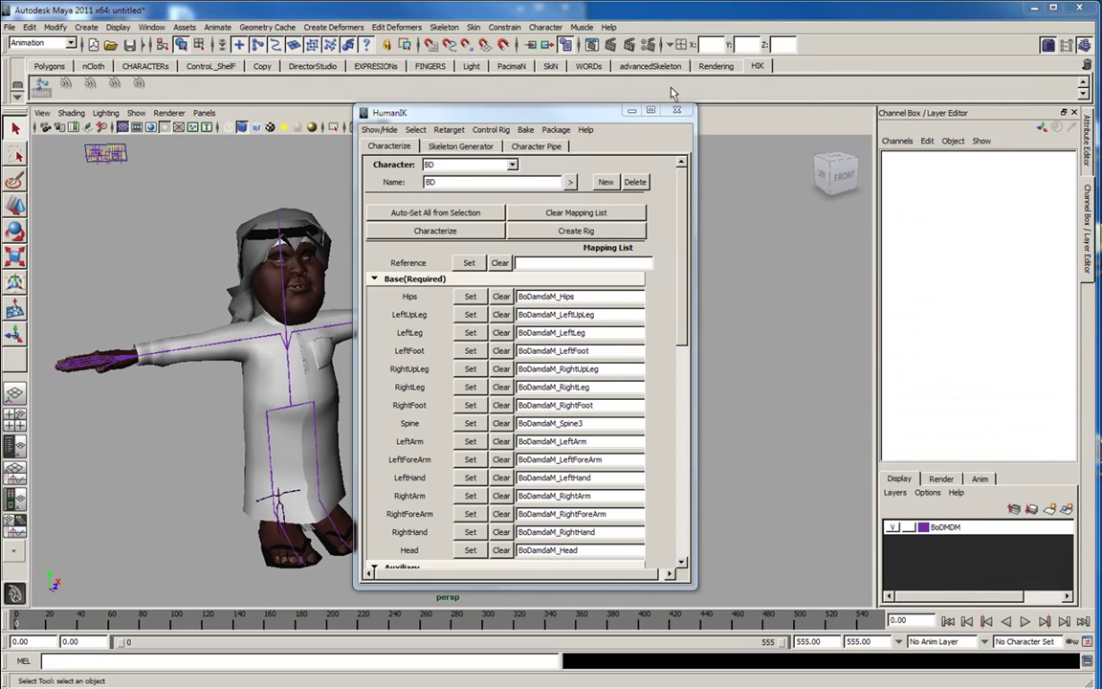
drag(581, 112, 845, 99)
alt+drag(370, 361, 461, 422)
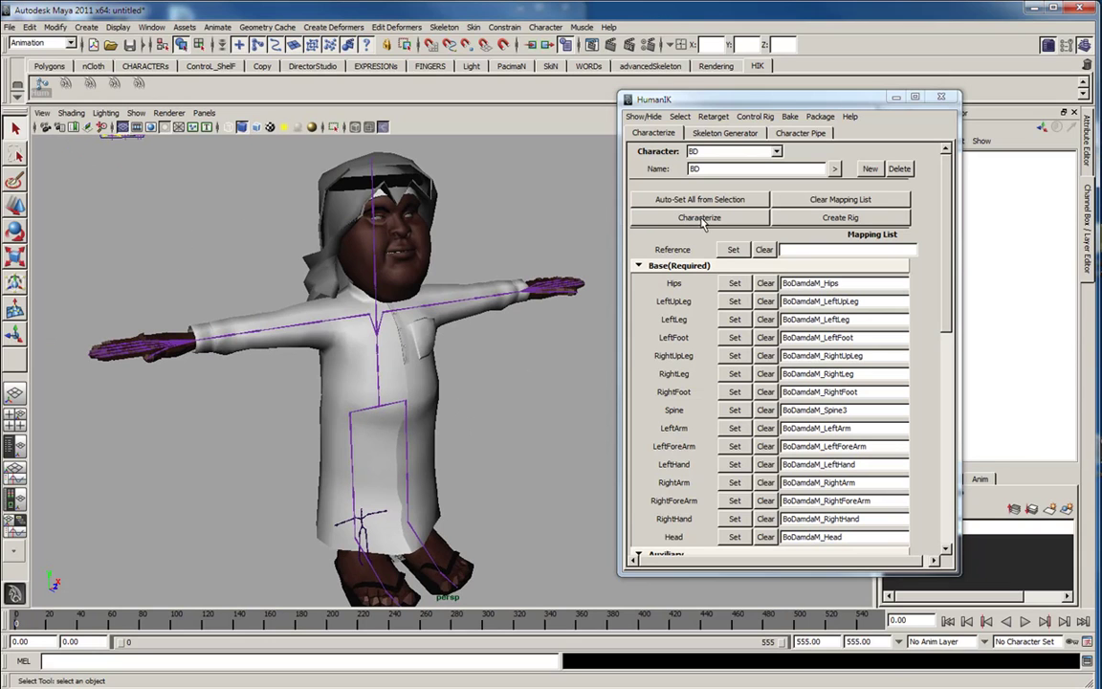
click(667, 217)
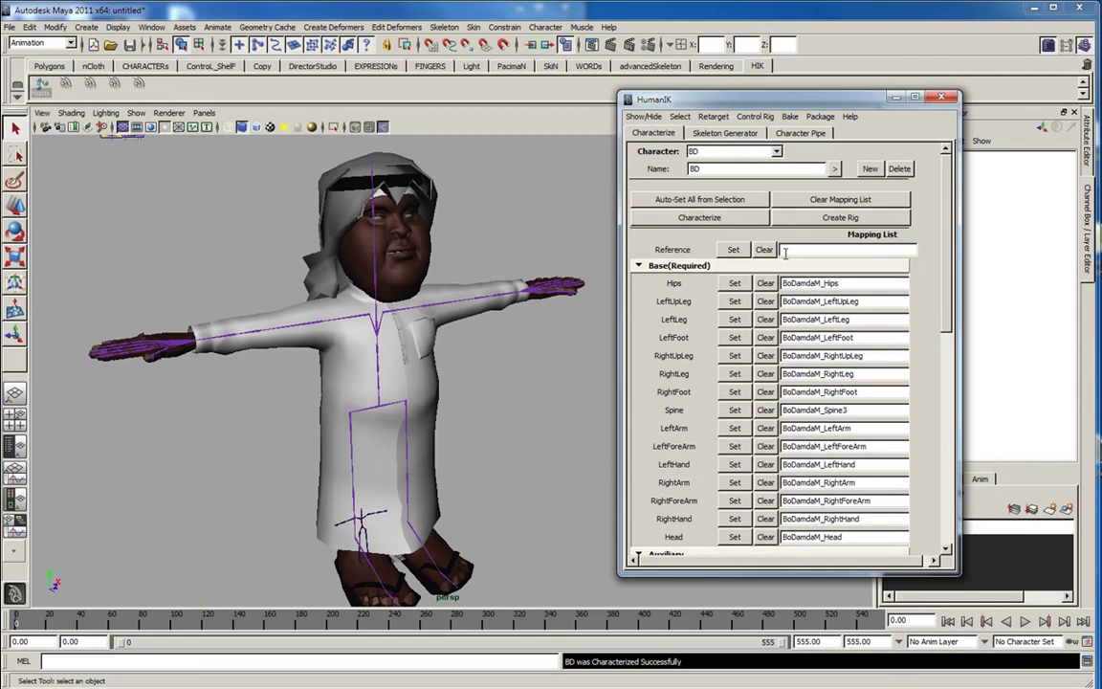
click(842, 218)
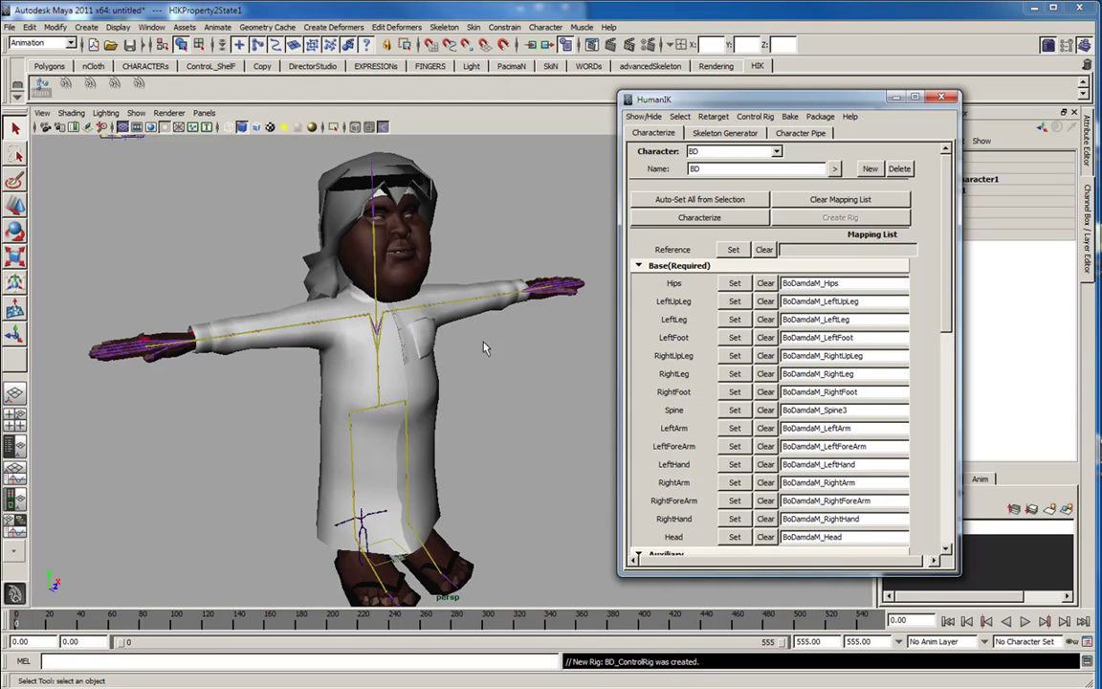
Step: Move BD's right wrist effector down and forward in front of the body to test the control rig
alt+drag(343, 357, 396, 350)
alt+middle_drag(396, 351, 450, 326)
alt+drag(429, 360, 384, 367)
alt+right_drag(275, 367, 324, 373)
alt+drag(266, 362, 332, 362)
alt+right_drag(298, 358, 372, 396)
alt+middle_drag(326, 370, 356, 371)
alt+drag(356, 372, 297, 393)
click(285, 365)
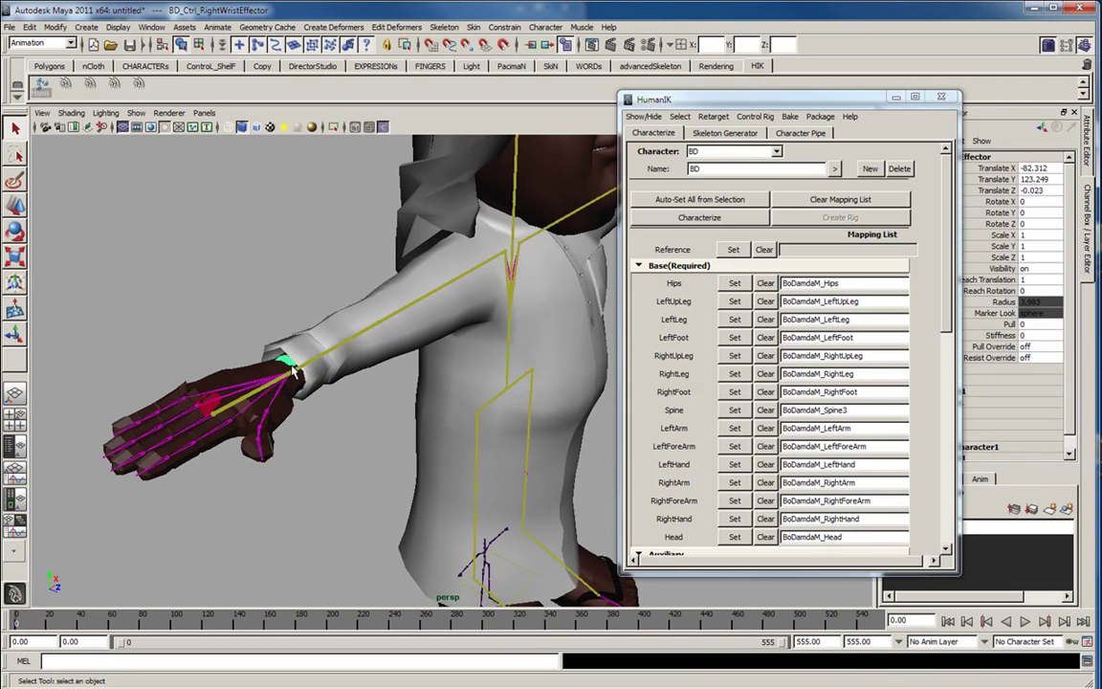
key(w)
alt+right_drag(314, 415, 290, 347)
alt+drag(290, 347, 365, 401)
drag(352, 333, 437, 335)
alt+drag(427, 418, 375, 381)
drag(359, 298, 395, 361)
Step: Lift BD's right foot effector up and back behind the body
alt+drag(277, 370, 343, 398)
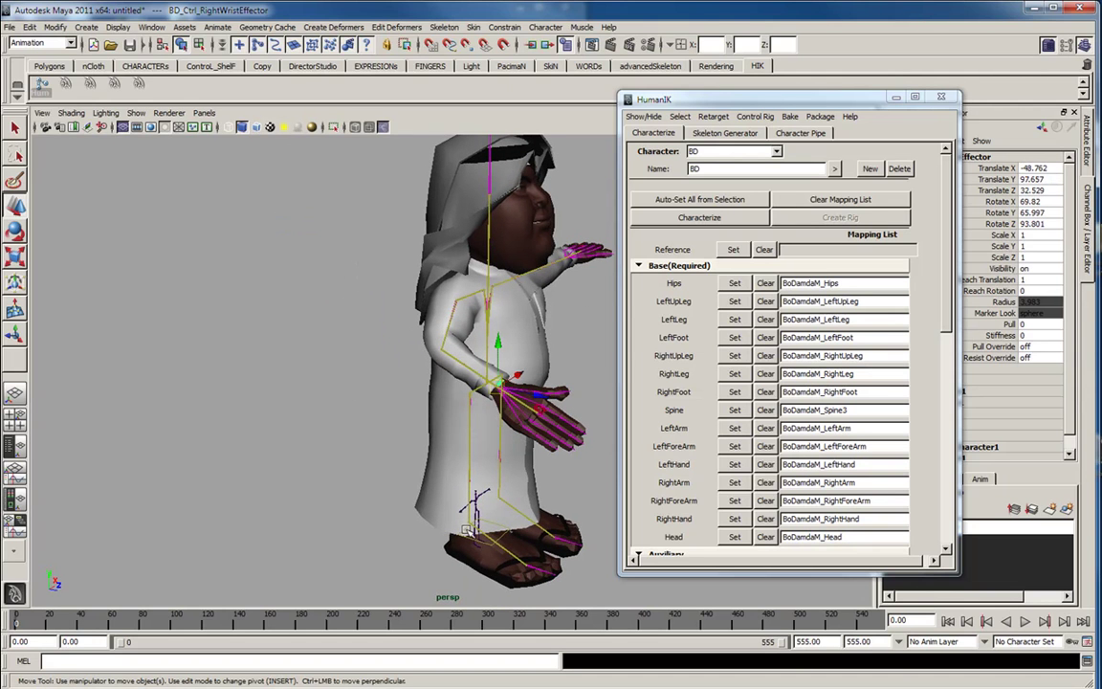
click(463, 525)
drag(463, 524, 371, 468)
Step: Try to rotate the head effector of BD's rig, and undo the rotation
alt+drag(470, 480, 279, 501)
click(436, 198)
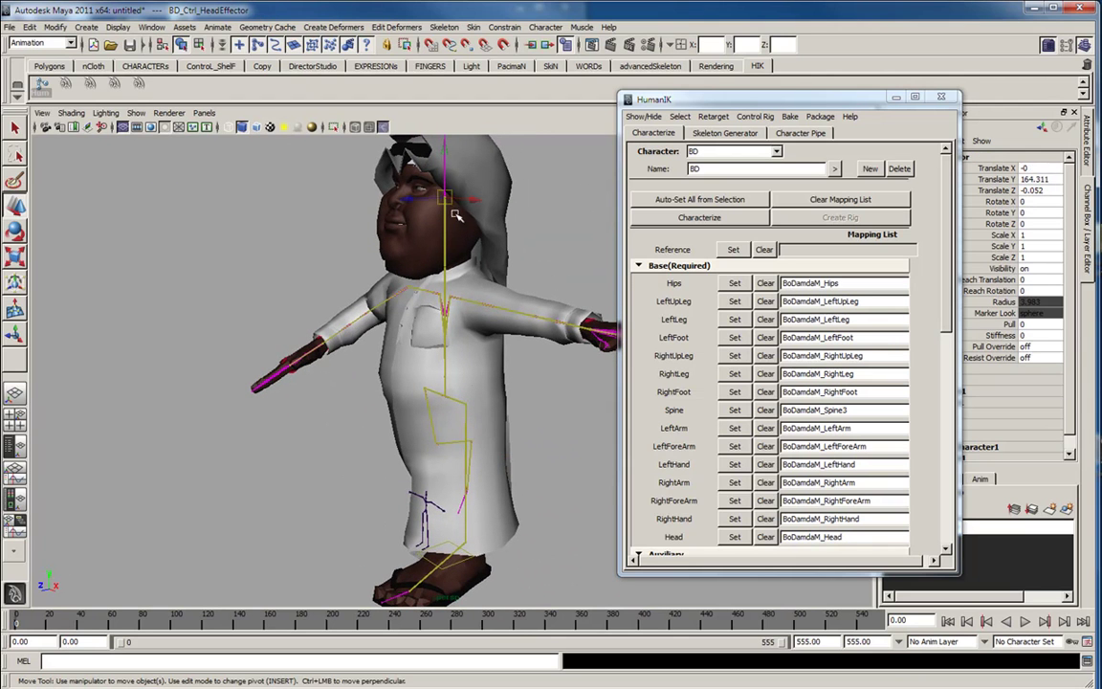
key(e)
drag(413, 204, 414, 232)
key(ctrl+z)
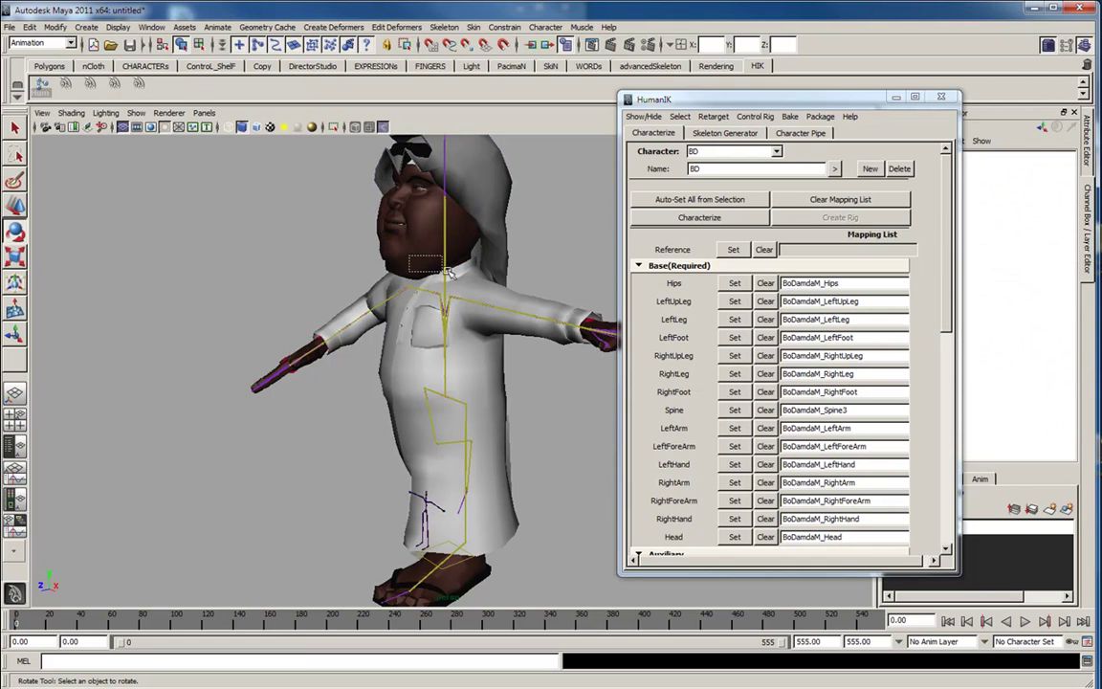
Step: Rotate BD's upper spine controls to about -17, 10, 3 degrees and move the left wrist effector in front of the chest
click(443, 274)
drag(452, 321, 428, 315)
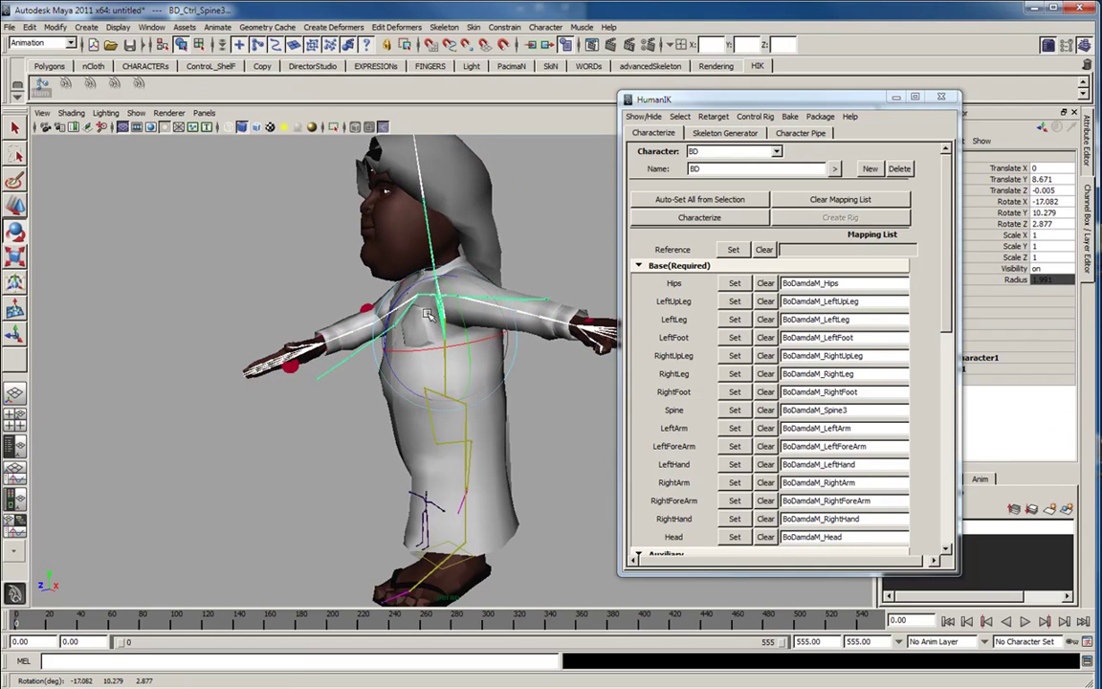
click(595, 330)
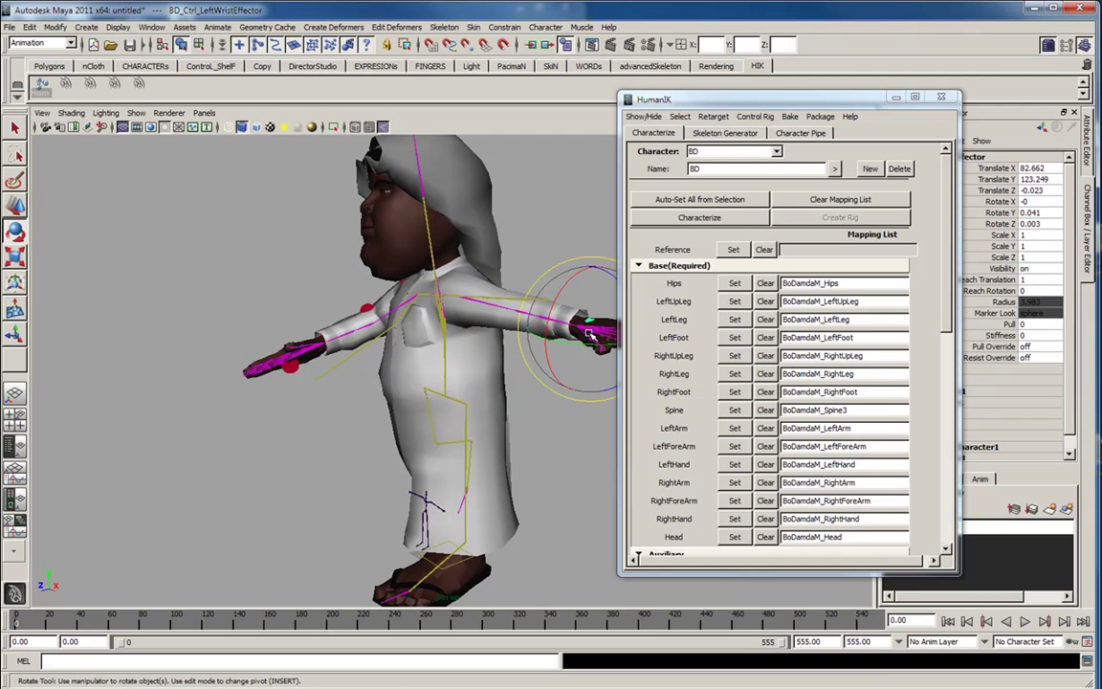
key(w)
drag(593, 331, 409, 349)
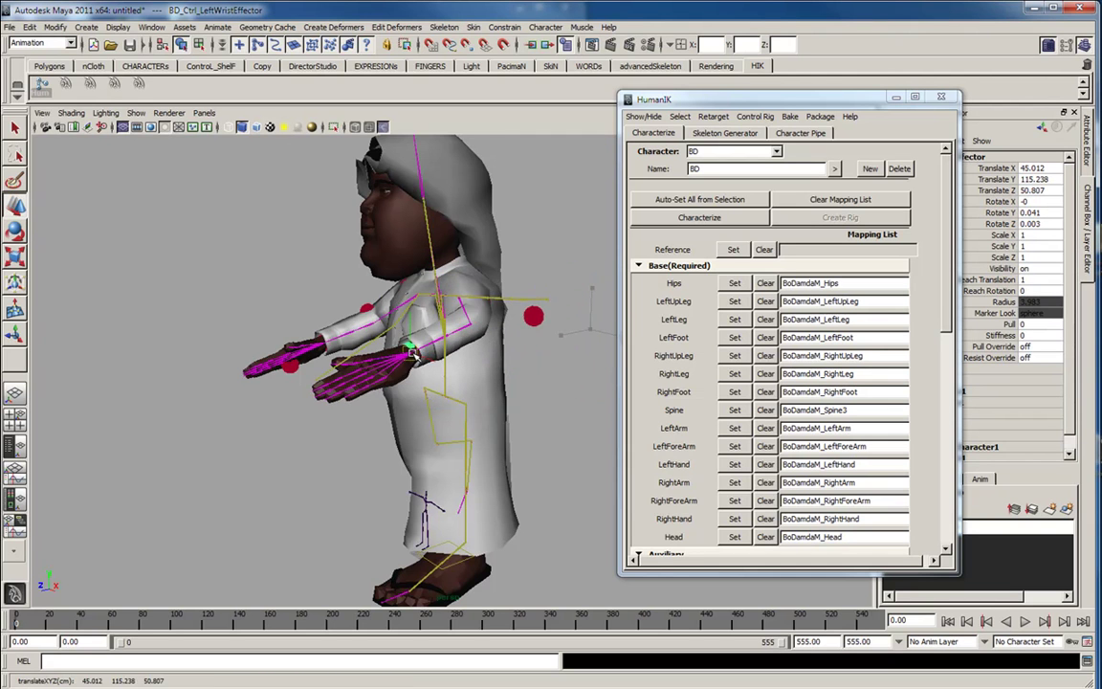
Step: Stretch BD's left arm outward by moving the left wrist effector to about X 59.4, Y 119.8, Z 50.3
alt+drag(325, 371, 394, 394)
alt+right_drag(393, 394, 388, 339)
alt+drag(388, 339, 437, 339)
alt+middle_drag(437, 338, 311, 349)
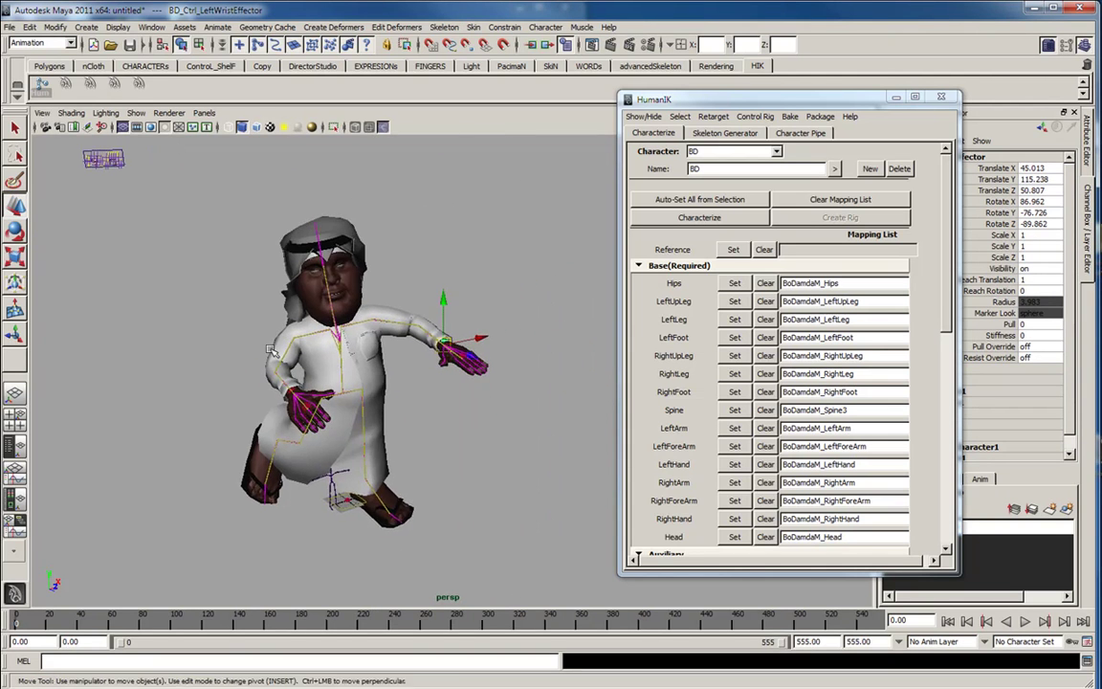
alt+right_drag(311, 350, 393, 413)
alt+drag(393, 414, 372, 404)
mouse_move(399, 329)
mouse_down()
mouse_move(546, 320)
mouse_move(571, 290)
mouse_move(549, 320)
mouse_move(387, 330)
mouse_move(498, 320)
mouse_move(547, 333)
mouse_up()
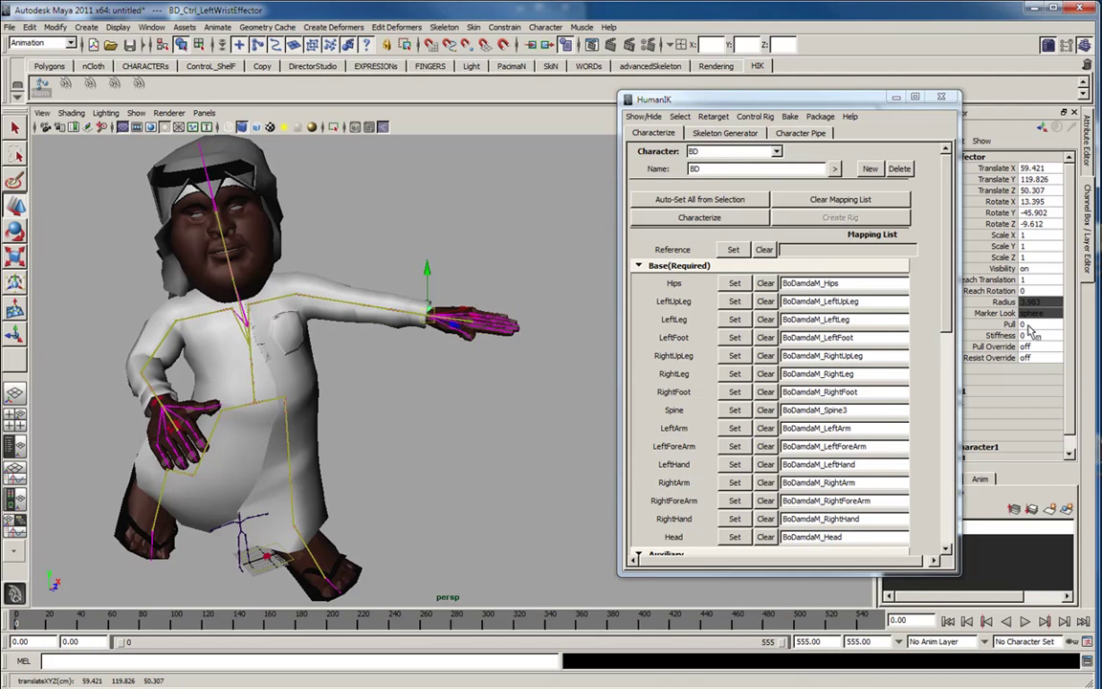
Step: Set the left wrist effector's Pull to 1 and move it to about X 51.9, Y 124.3, Z 43.1
click(1026, 324)
mouse_move(430, 314)
mouse_down()
mouse_move(504, 303)
mouse_move(490, 320)
mouse_move(430, 314)
mouse_move(450, 319)
mouse_up()
drag(457, 319, 413, 306)
key(e)
key(w)
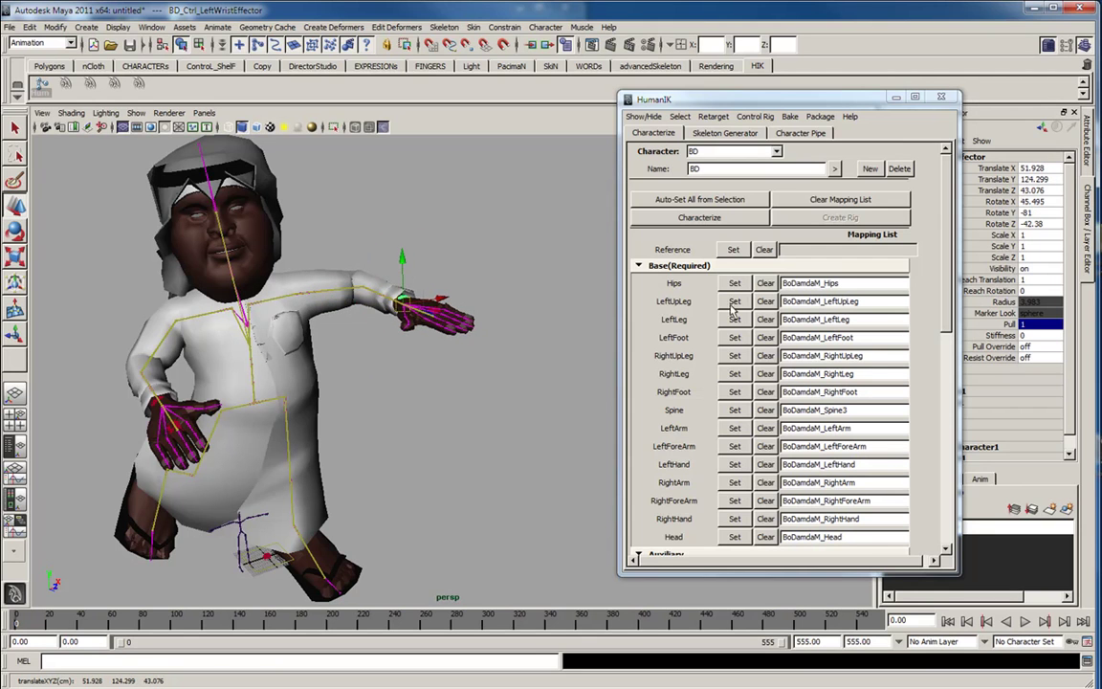
Step: Set the left wrist effector's Reach Rotation to 1 and rotate the hand so its fingers point upward
click(1040, 291)
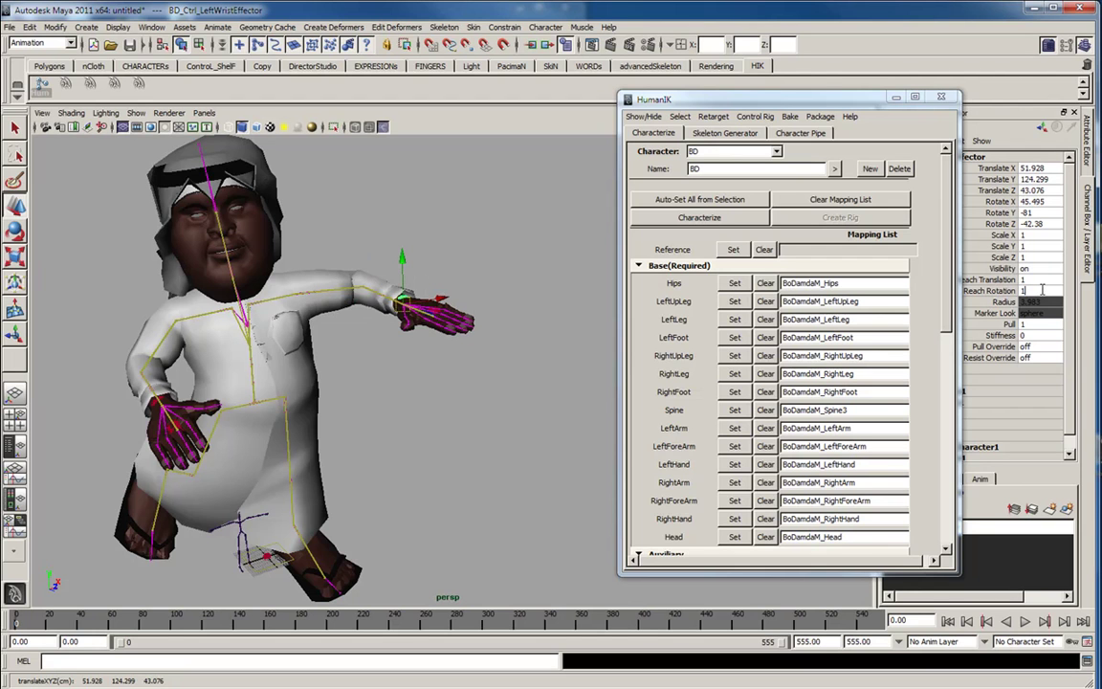
alt+right_drag(531, 333, 546, 322)
key(e)
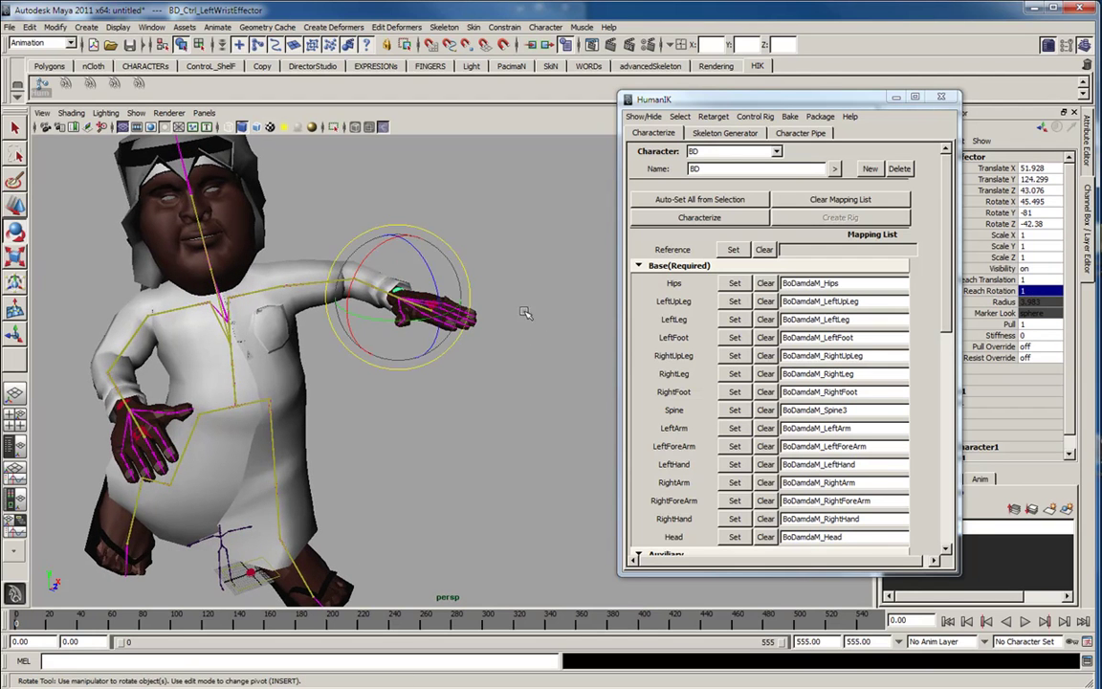
drag(390, 303, 368, 245)
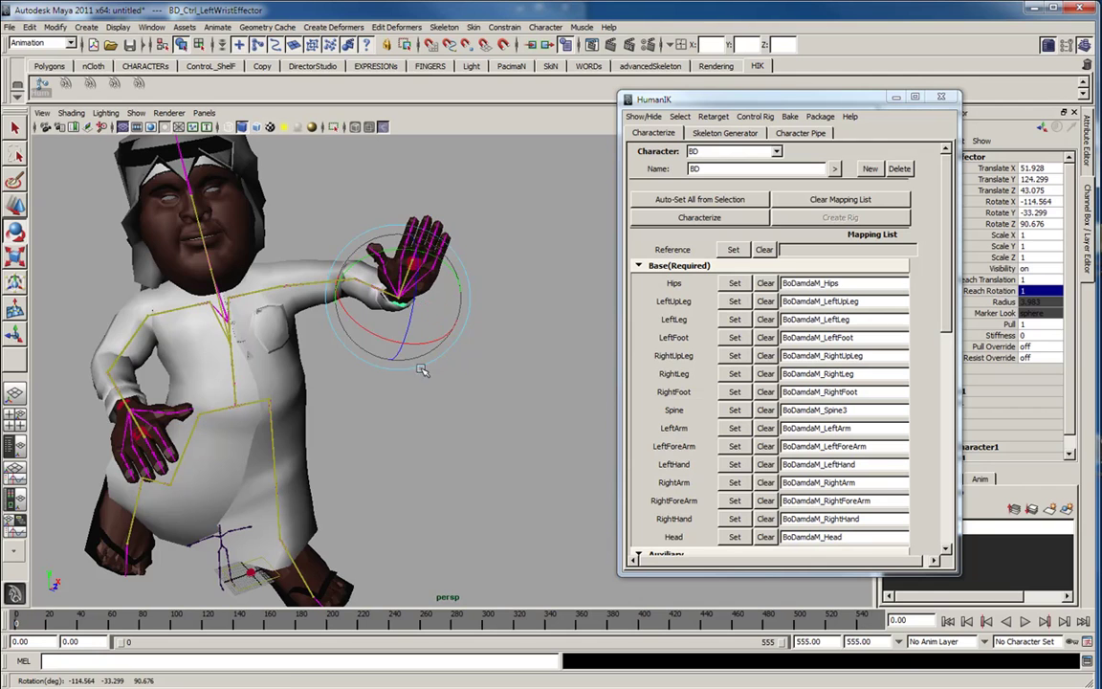
Step: Return BD's control rig to its stance pose
alt+right_drag(418, 367, 412, 317)
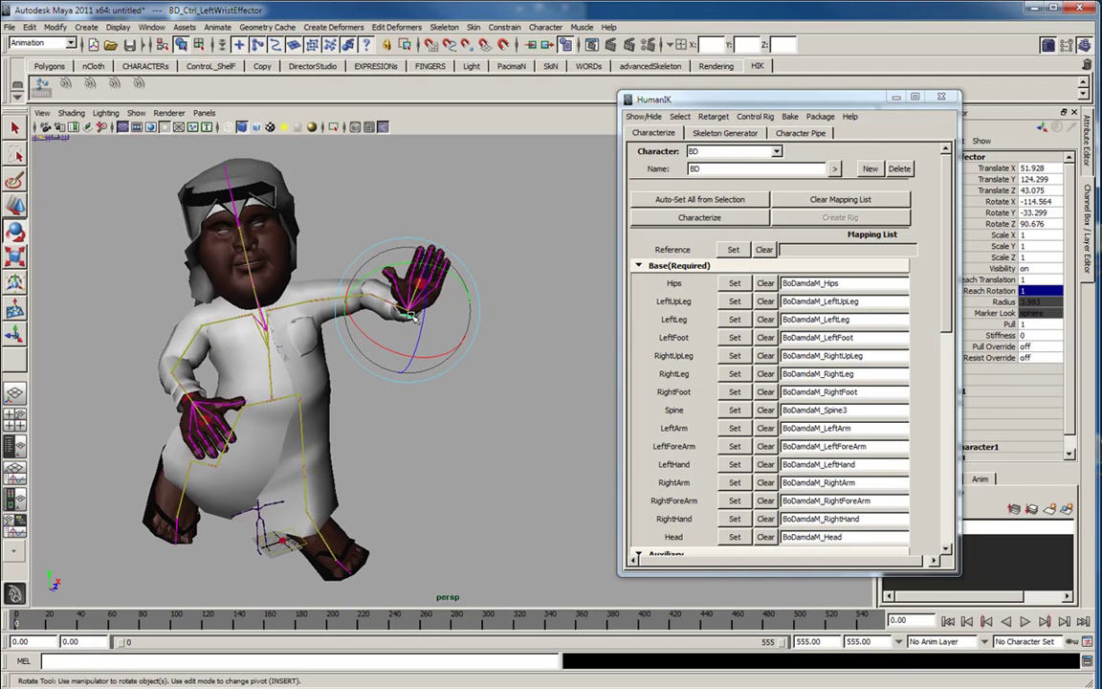
alt+drag(270, 369, 411, 400)
click(758, 117)
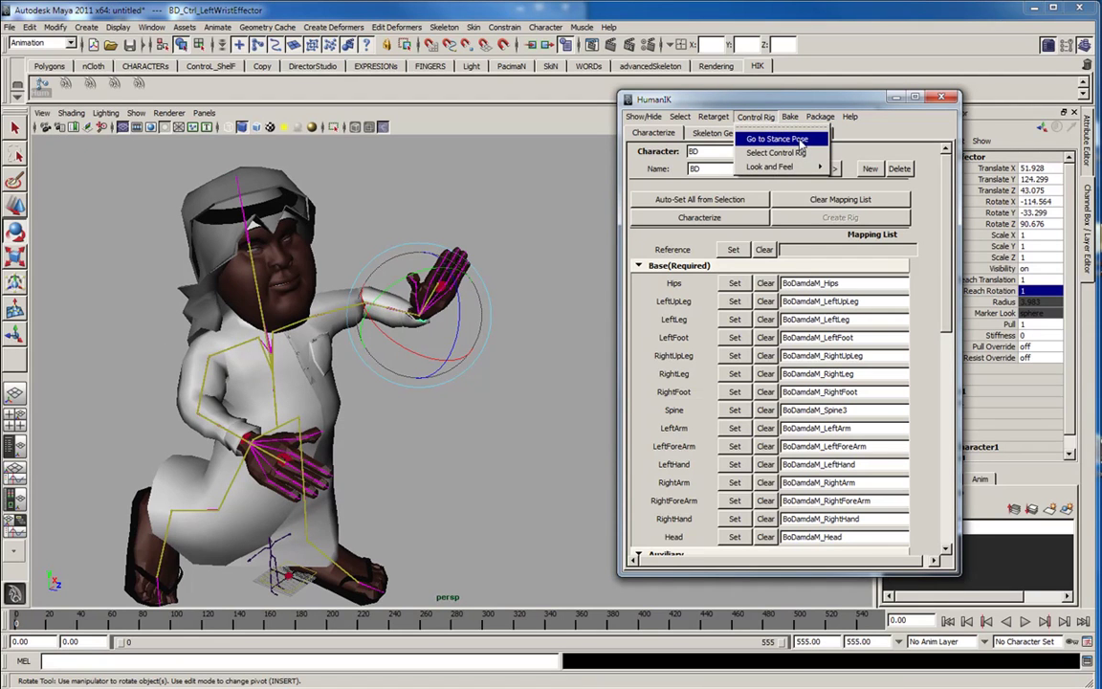
click(802, 143)
alt+drag(388, 356, 421, 382)
alt+right_drag(421, 382, 485, 401)
alt+middle_drag(485, 400, 540, 386)
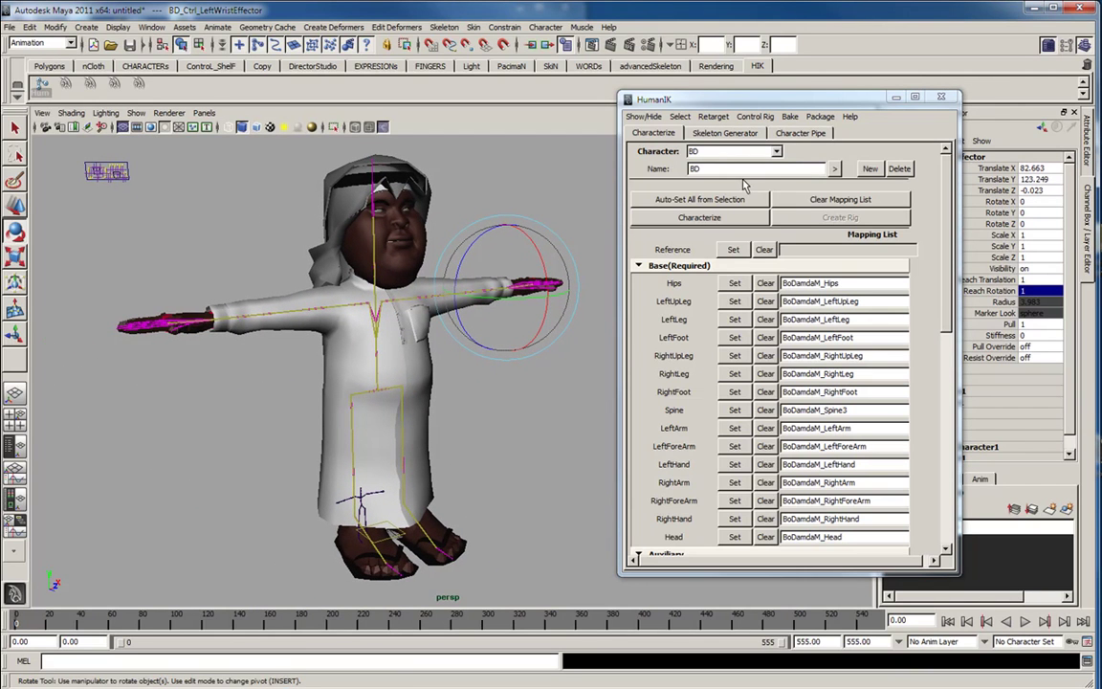
Step: In the Character Pipe, set Mocap as BD's retarget input and apply the retargeting with new layers
click(799, 136)
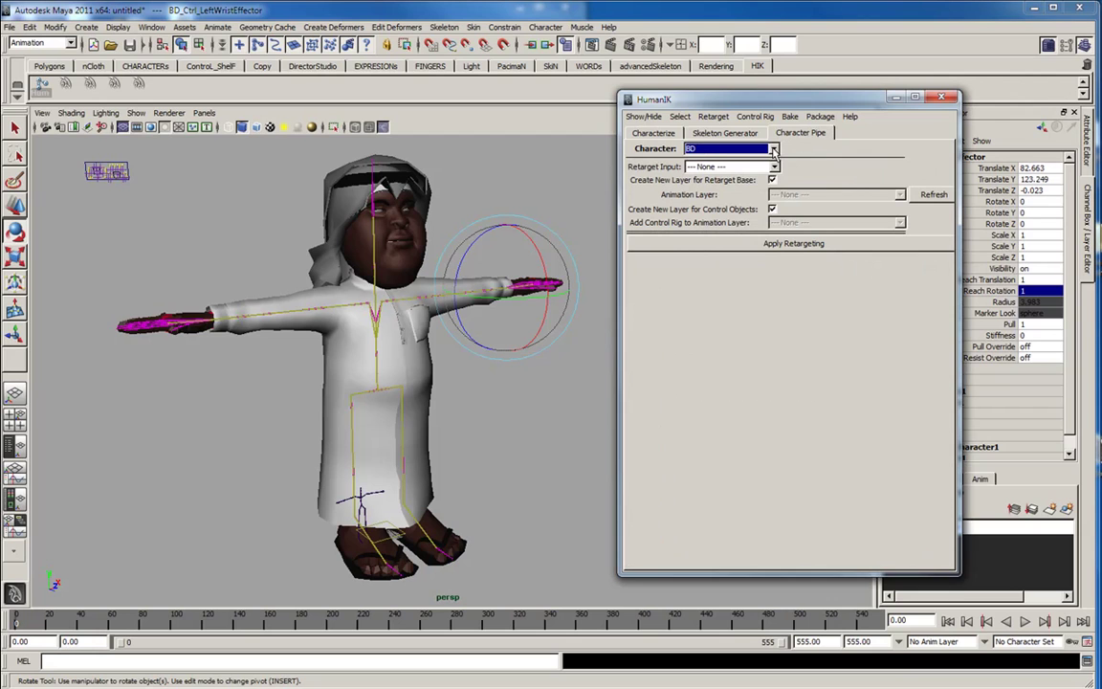
click(774, 150)
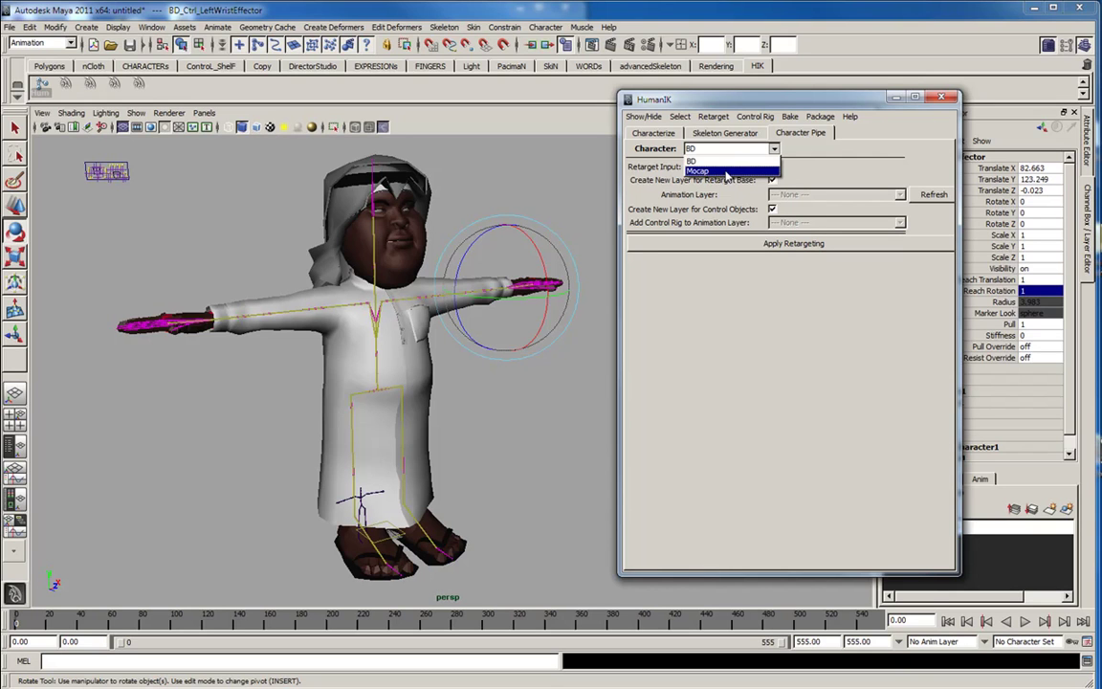
click(724, 163)
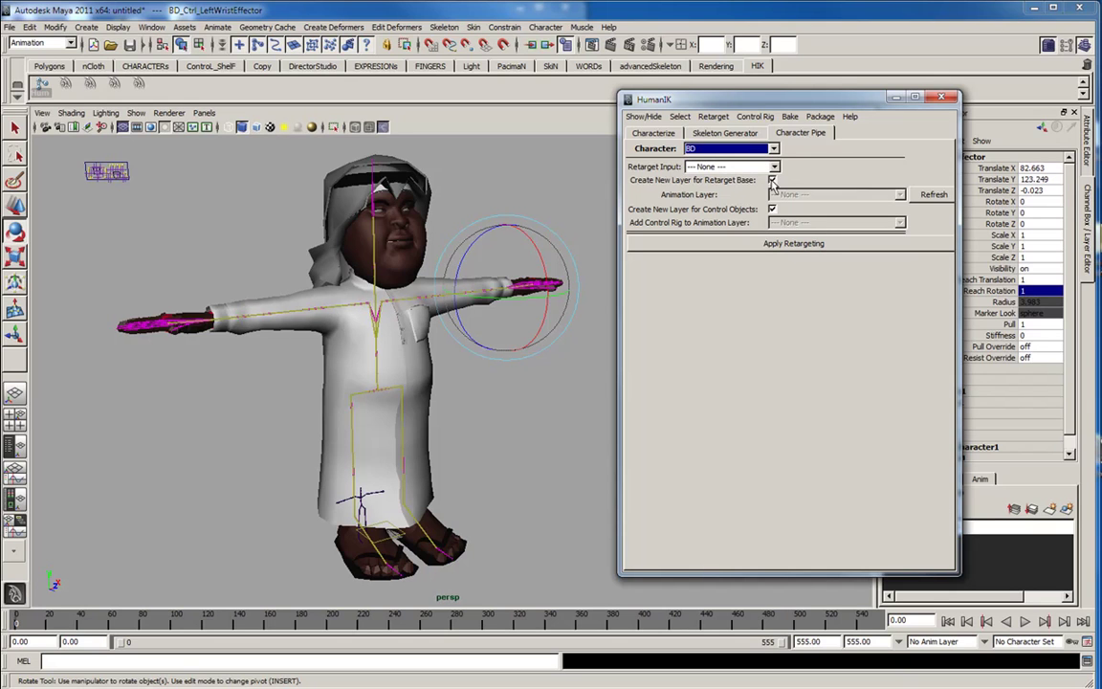
click(774, 168)
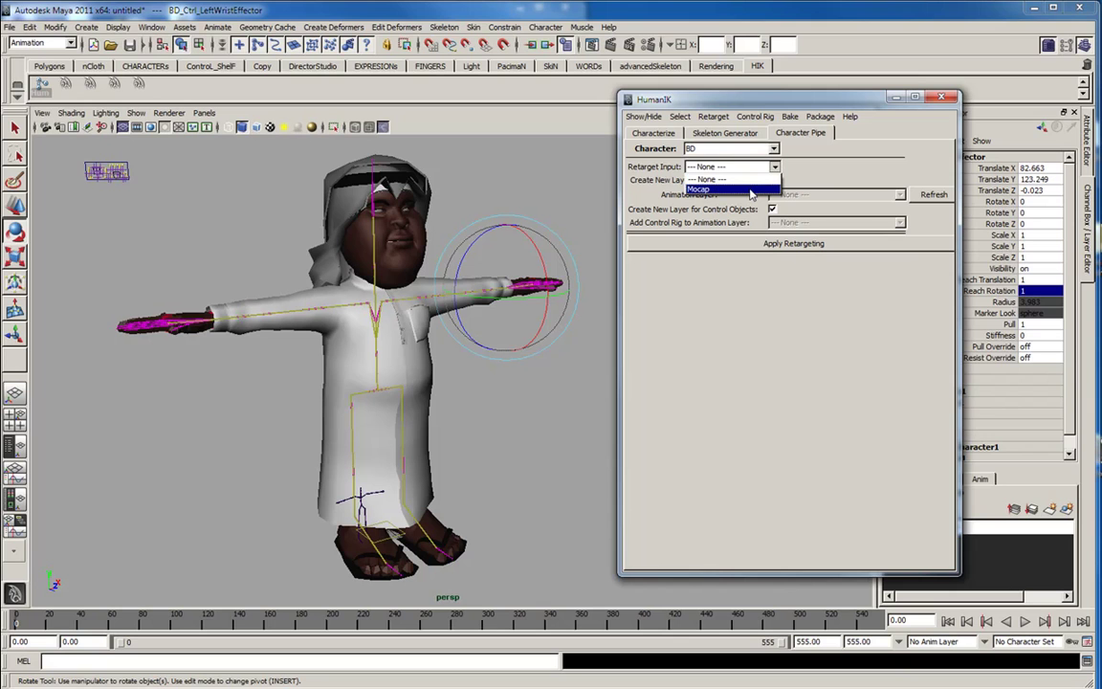
click(752, 190)
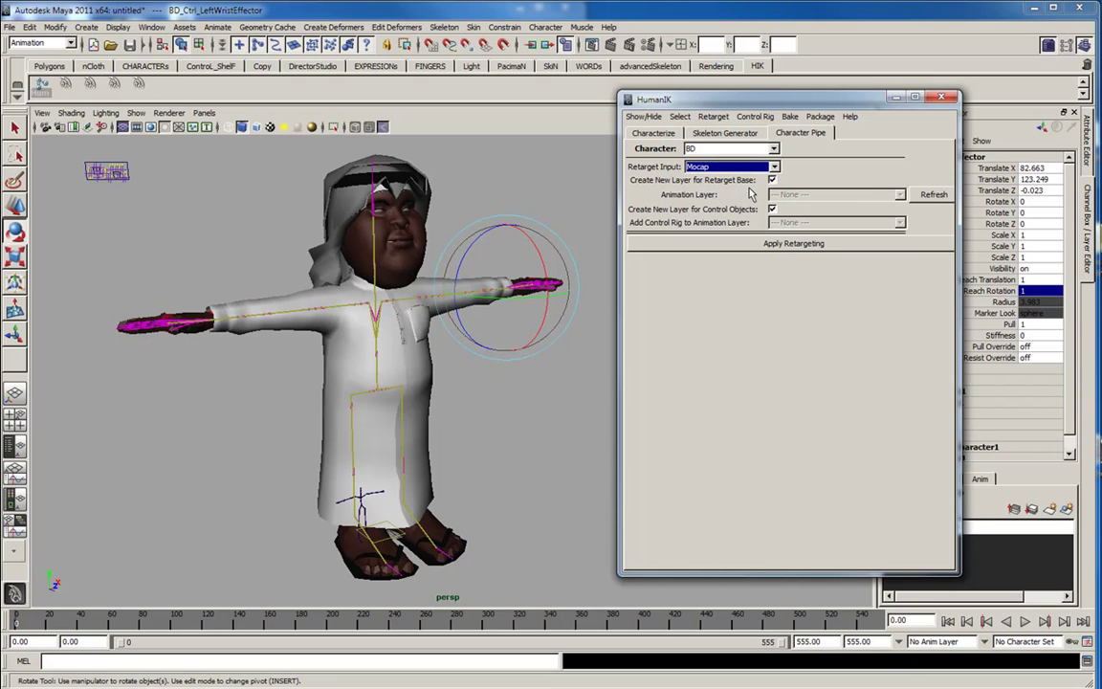
click(787, 244)
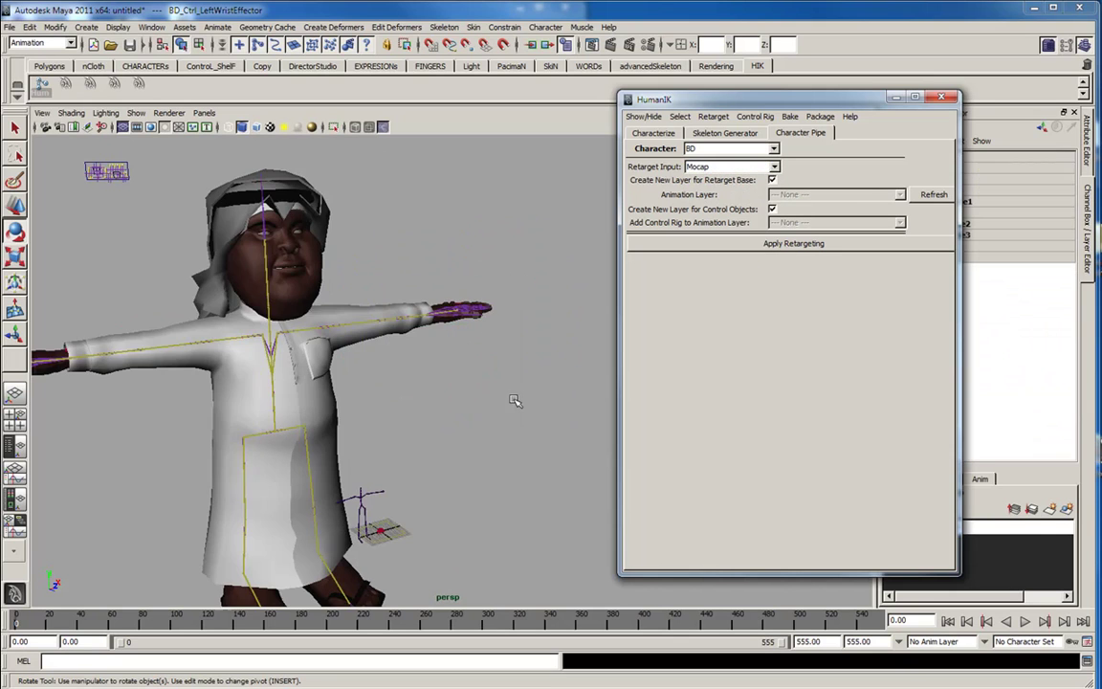
Step: Play the retargeted animation on BD and scrub to frame 175 to check the motion
scroll(407, 360, down, 3)
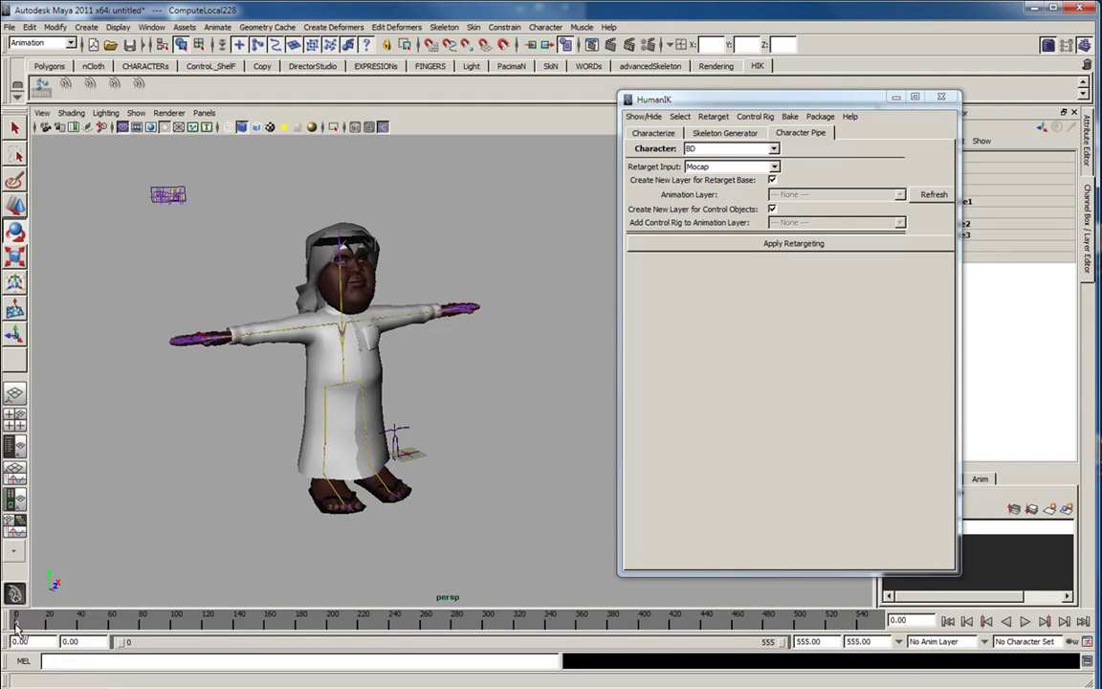
key(alt+v)
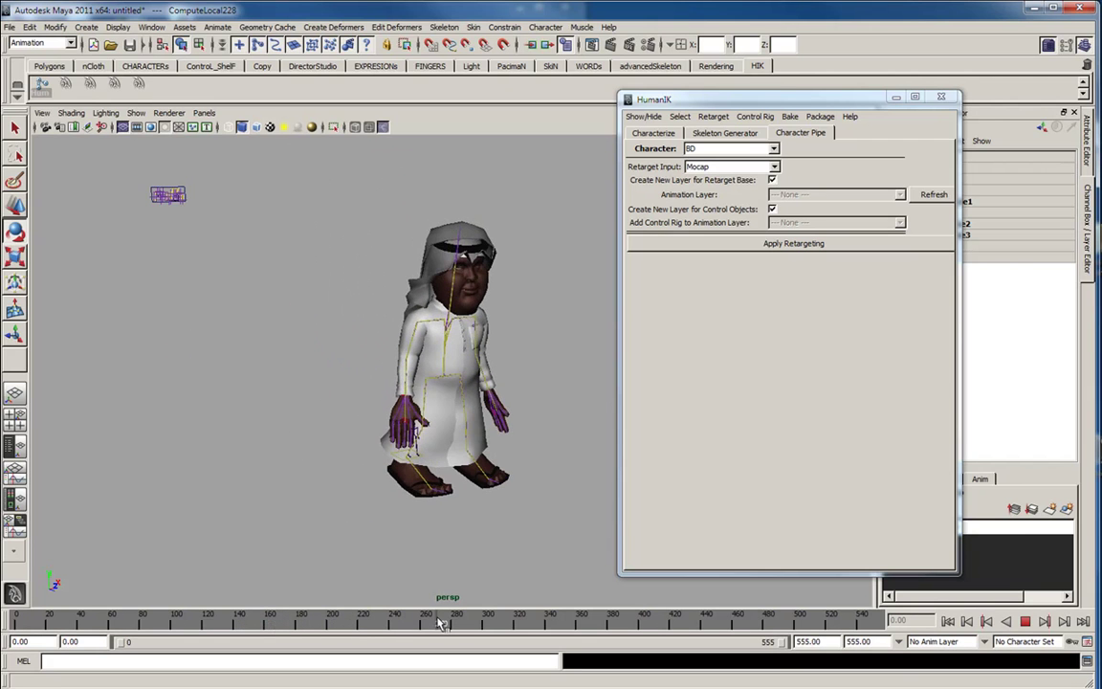
mouse_move(357, 620)
mouse_down()
mouse_move(251, 625)
mouse_move(308, 623)
mouse_move(294, 623)
mouse_up()
alt+drag(305, 484, 328, 483)
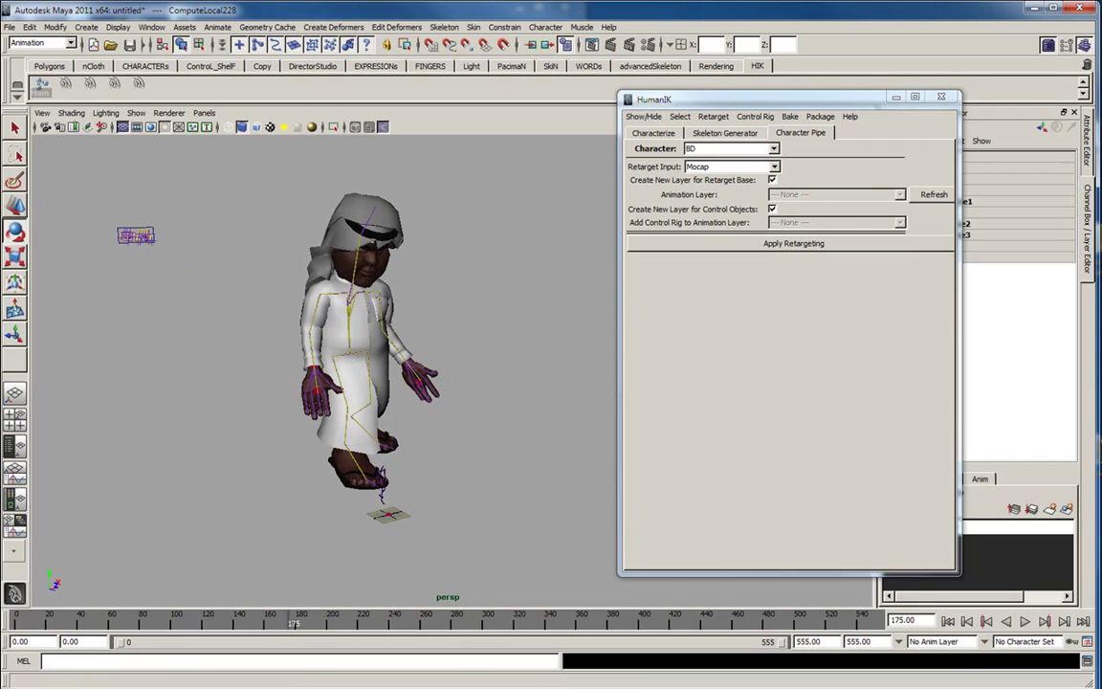
Step: Start a file import and browse to the BVH folder on the Desktop
mouse_move(229, 681)
mouse_move(230, 638)
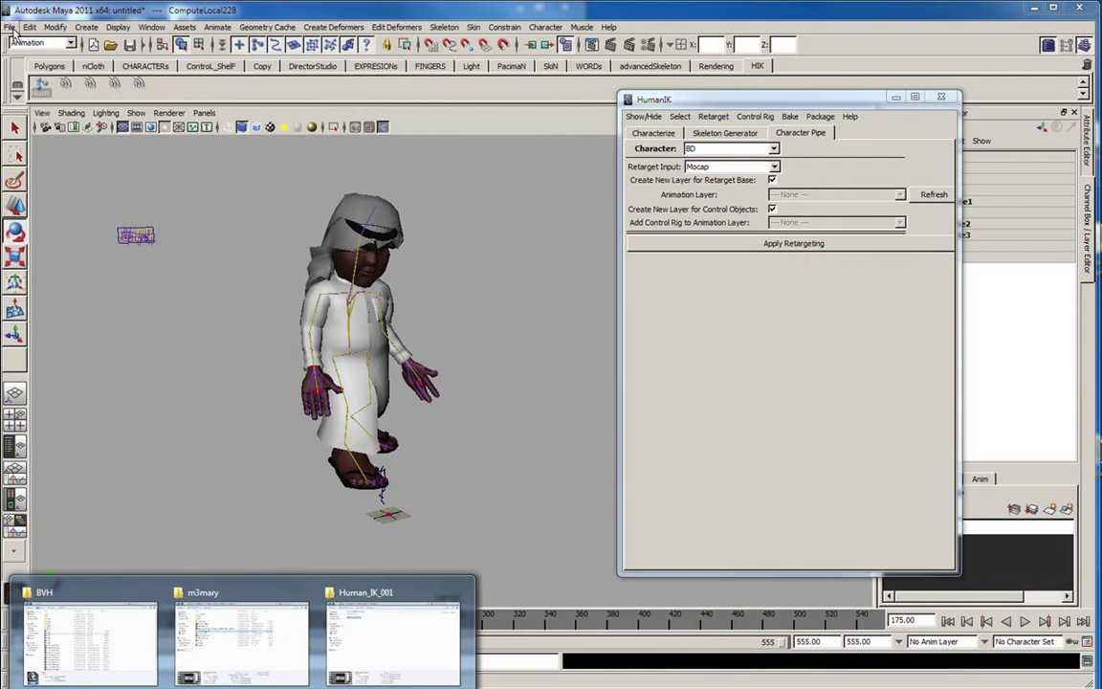
click(10, 27)
click(28, 151)
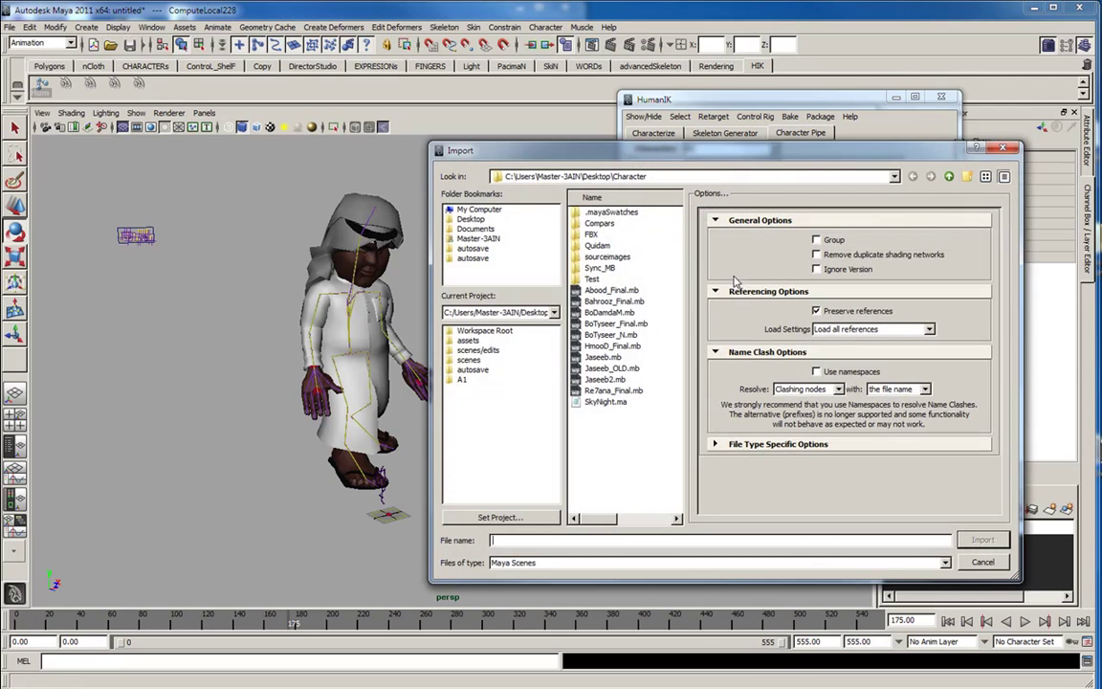
click(469, 218)
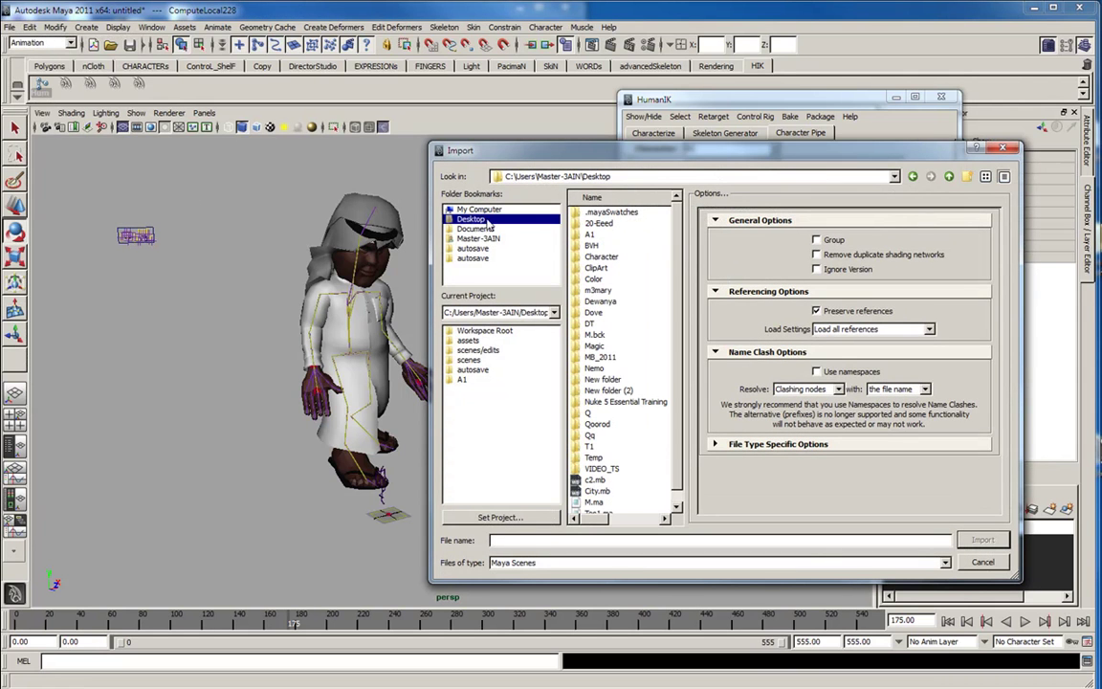
double_click(593, 246)
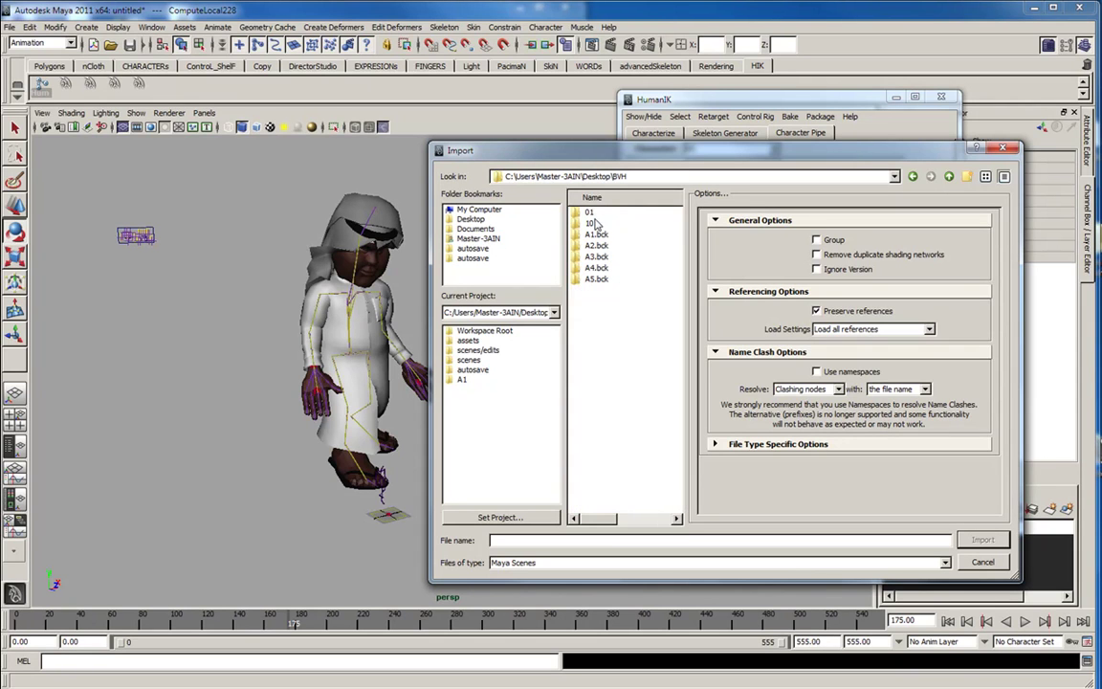
Step: Filter the import files to FBX and select A6.fbx
click(600, 563)
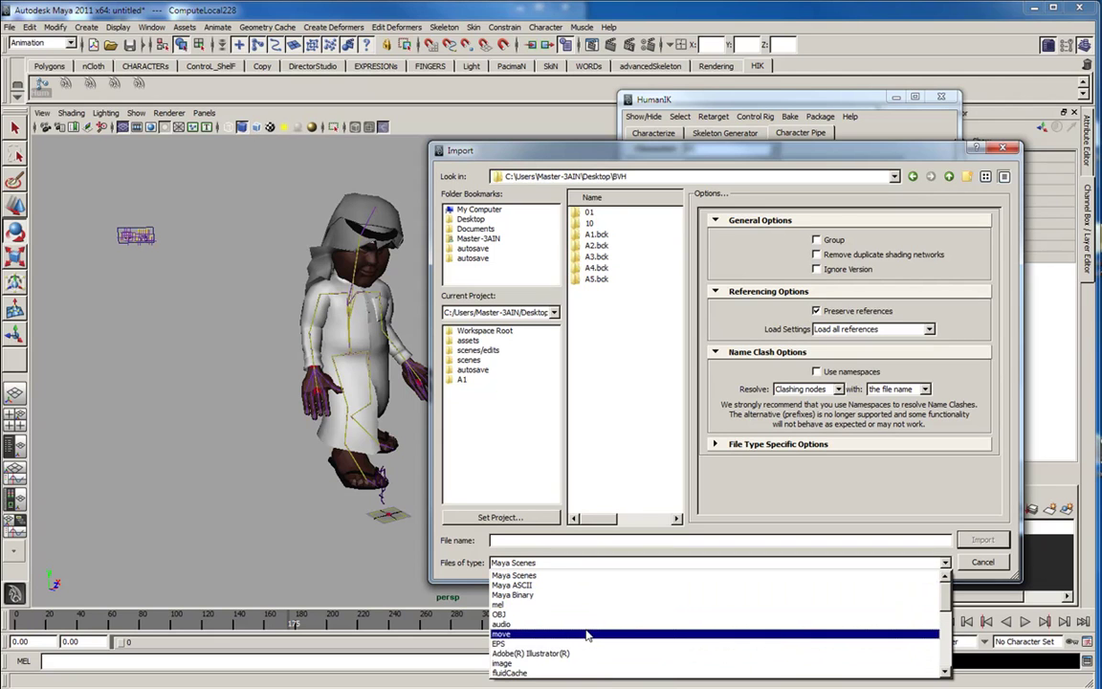
scroll(588, 636, down, 5)
scroll(588, 635, up, 3)
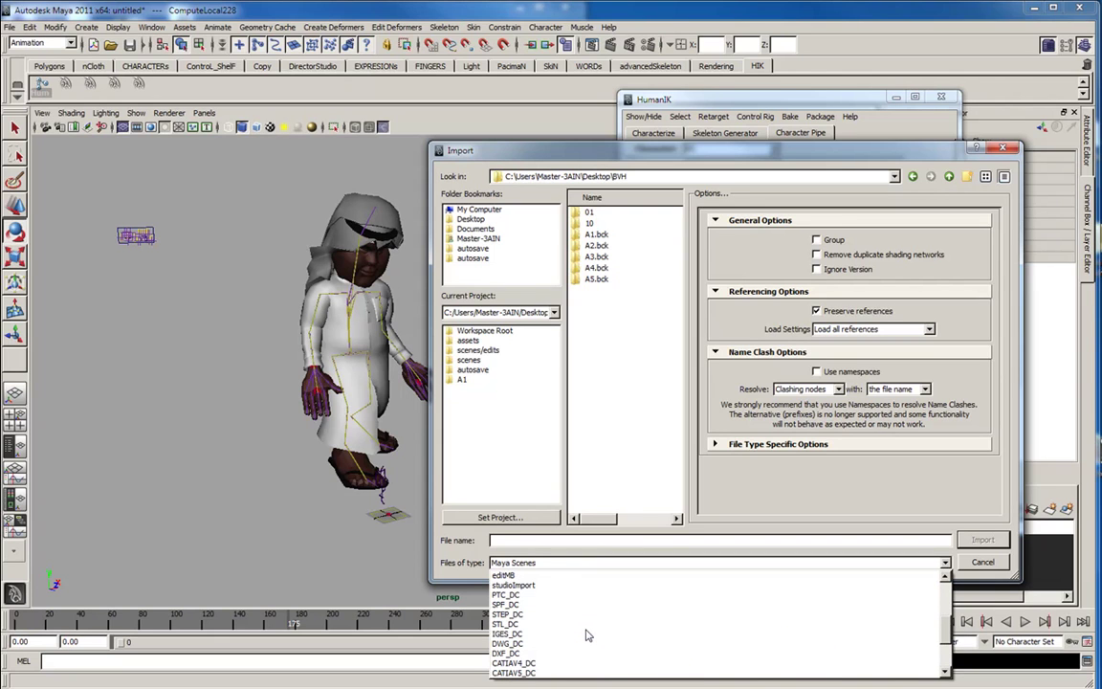
scroll(588, 636, down, 3)
scroll(588, 636, down, 1)
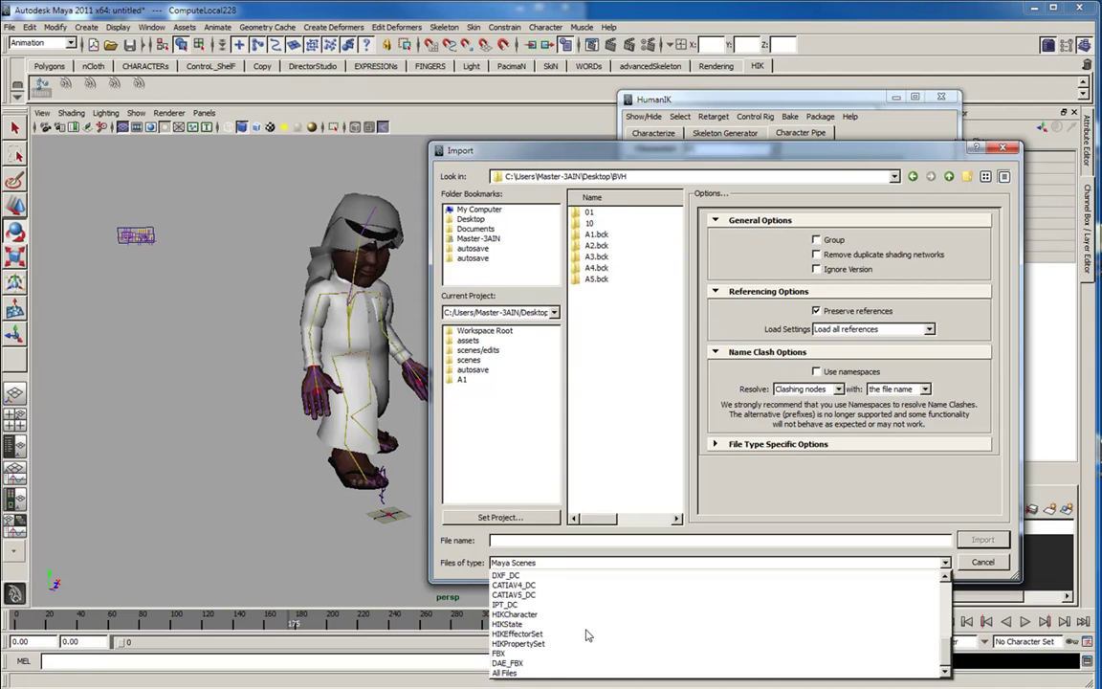
click(584, 652)
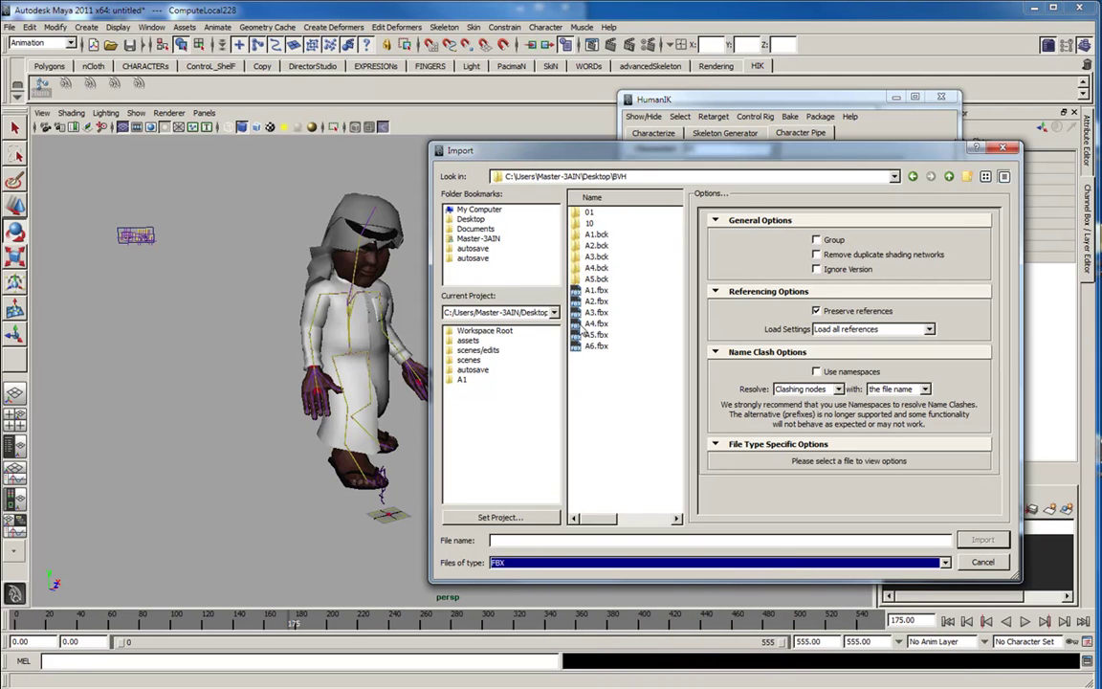
click(588, 346)
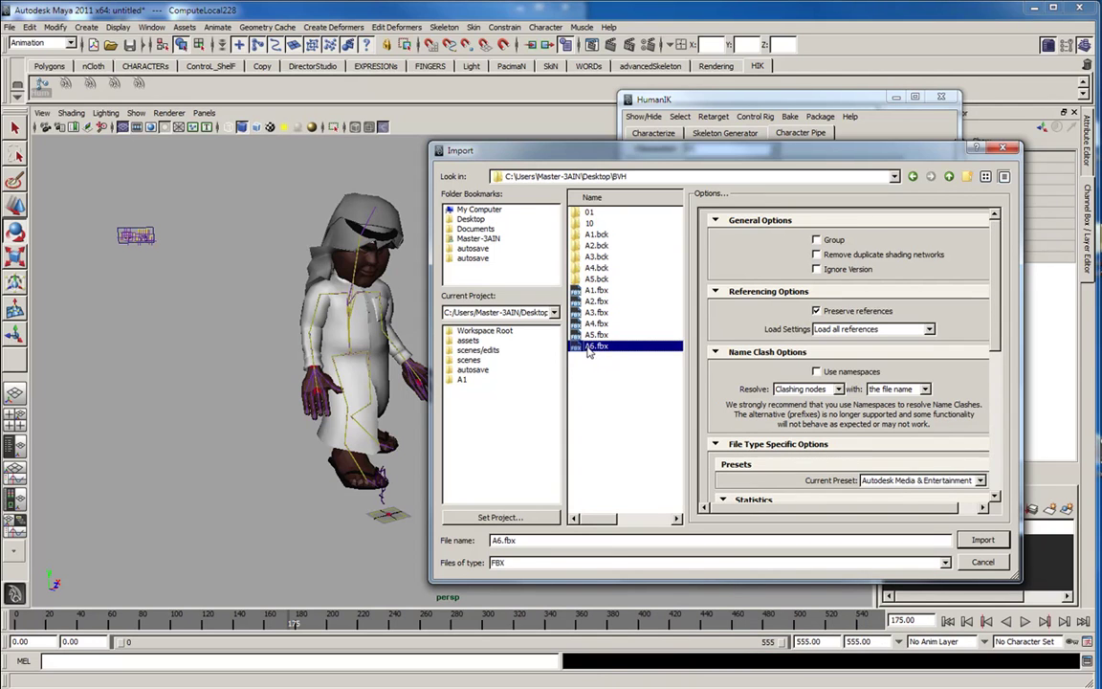
Step: Set the file content for the A6.fbx import to Add and Update scene elements
drag(999, 329, 1000, 454)
mouse_move(996, 396)
mouse_down()
mouse_move(996, 422)
mouse_move(1001, 384)
mouse_up()
click(980, 395)
click(985, 397)
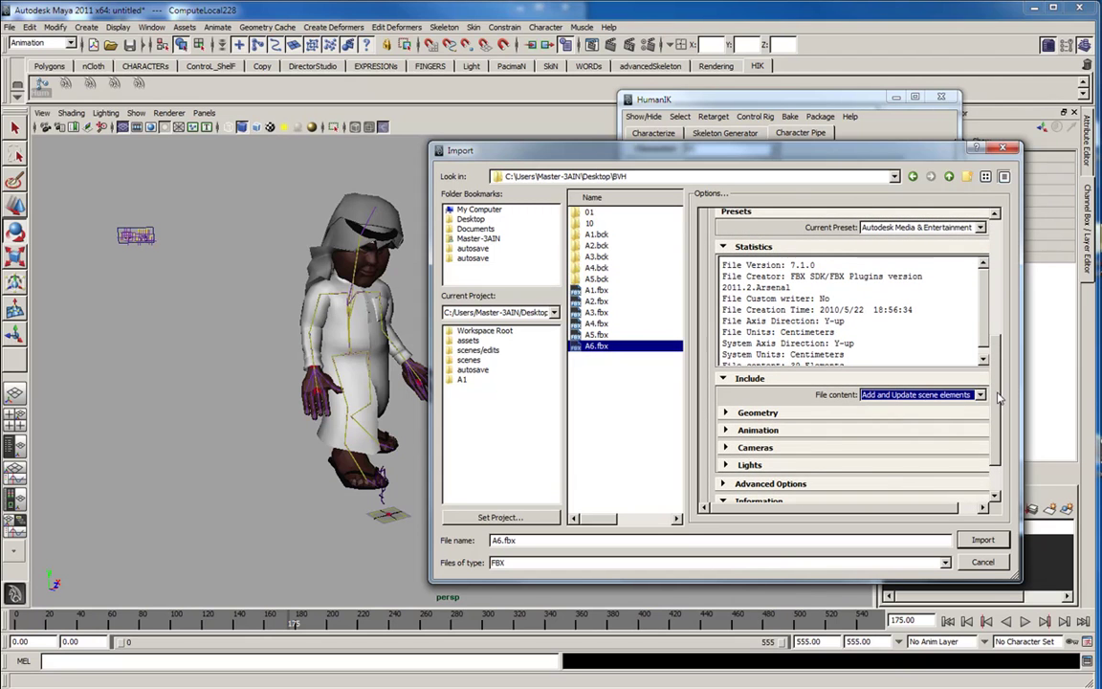
Step: Choose animation take 13_38 in the animation's extra options and import A6.fbx
click(811, 429)
scroll(811, 431, down, 3)
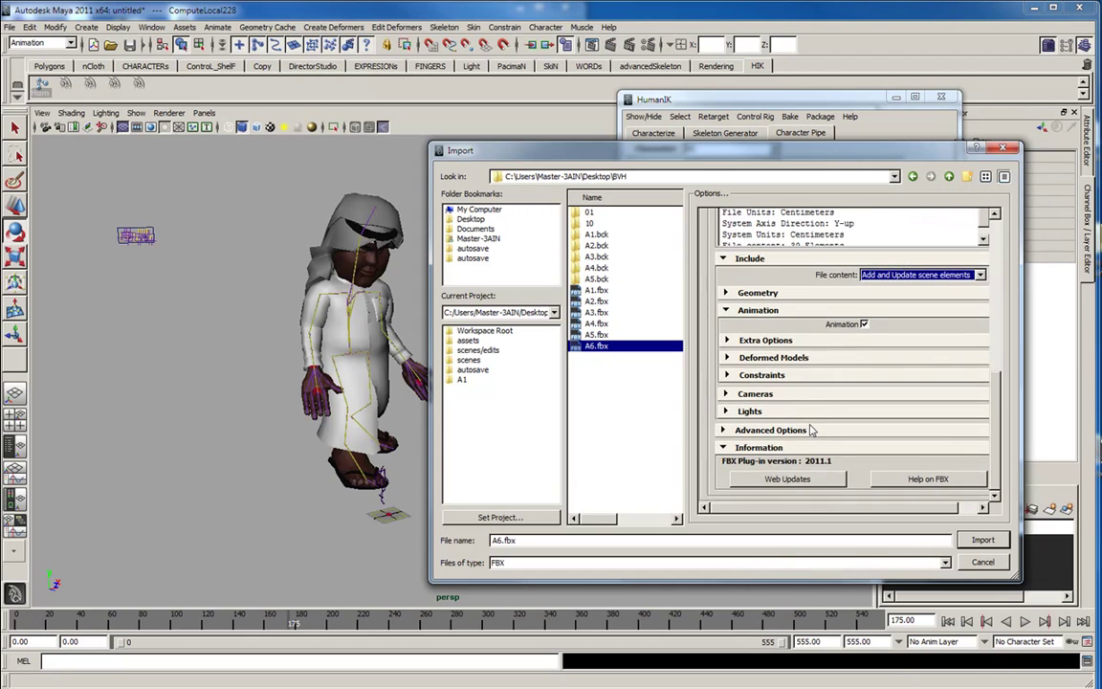
click(771, 347)
click(983, 357)
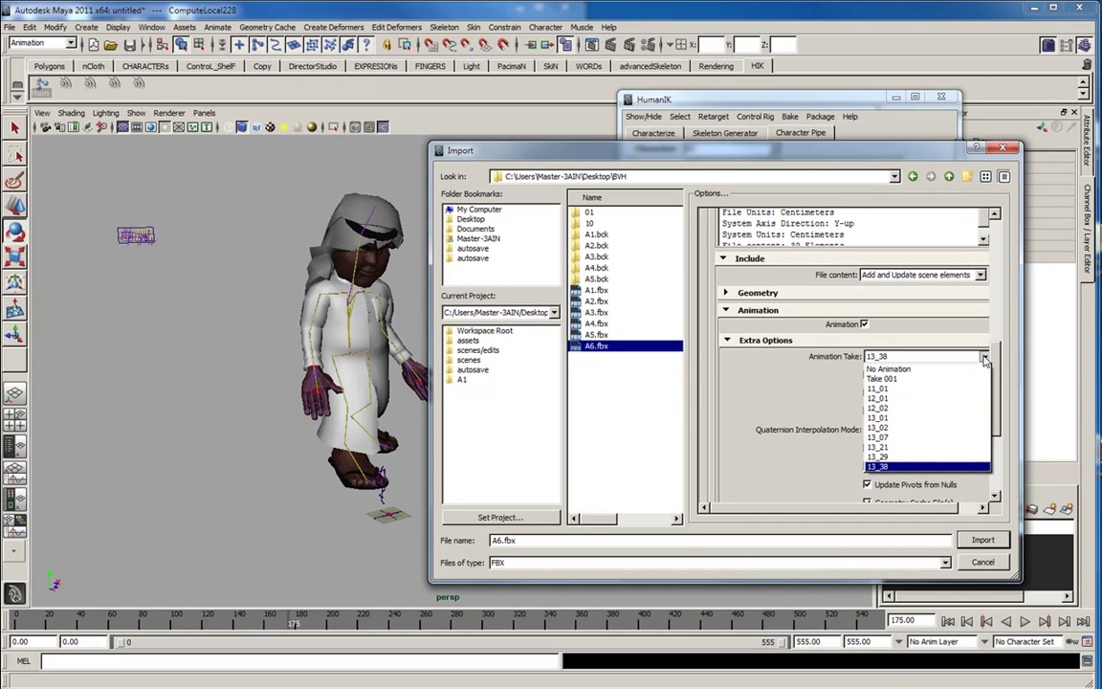
click(899, 465)
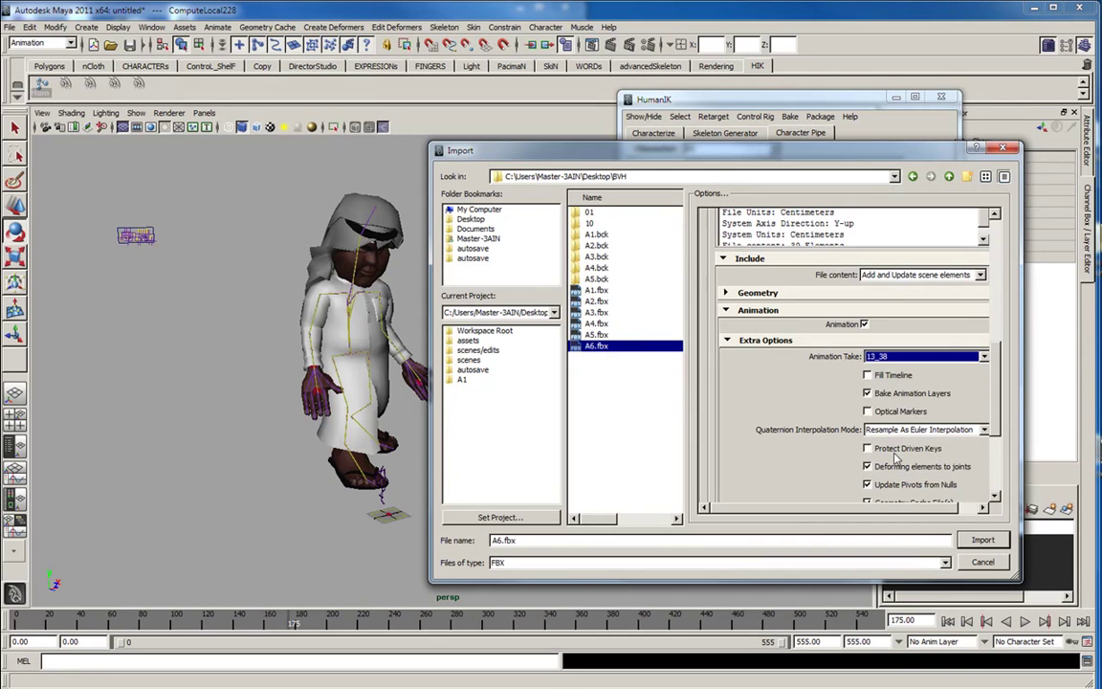
click(984, 540)
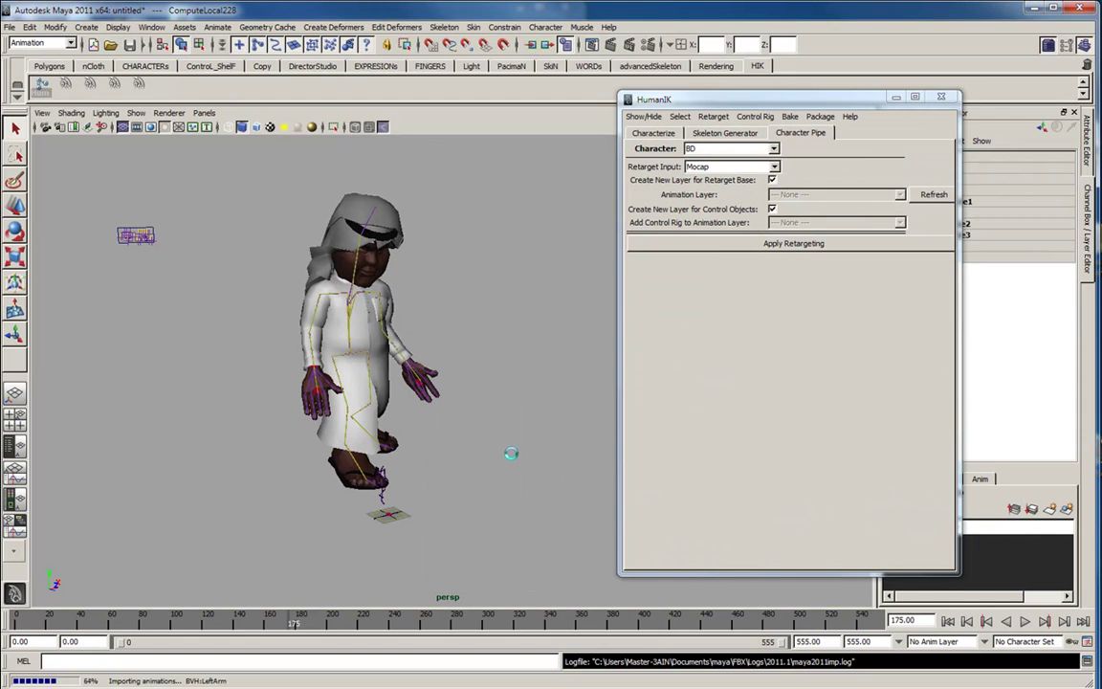
Step: Play the imported motion on BD, scrub back to frame 0 and stop the playback
mouse_move(458, 407)
alt+middle_down()
mouse_move(494, 438)
mouse_move(468, 392)
alt+middle_up()
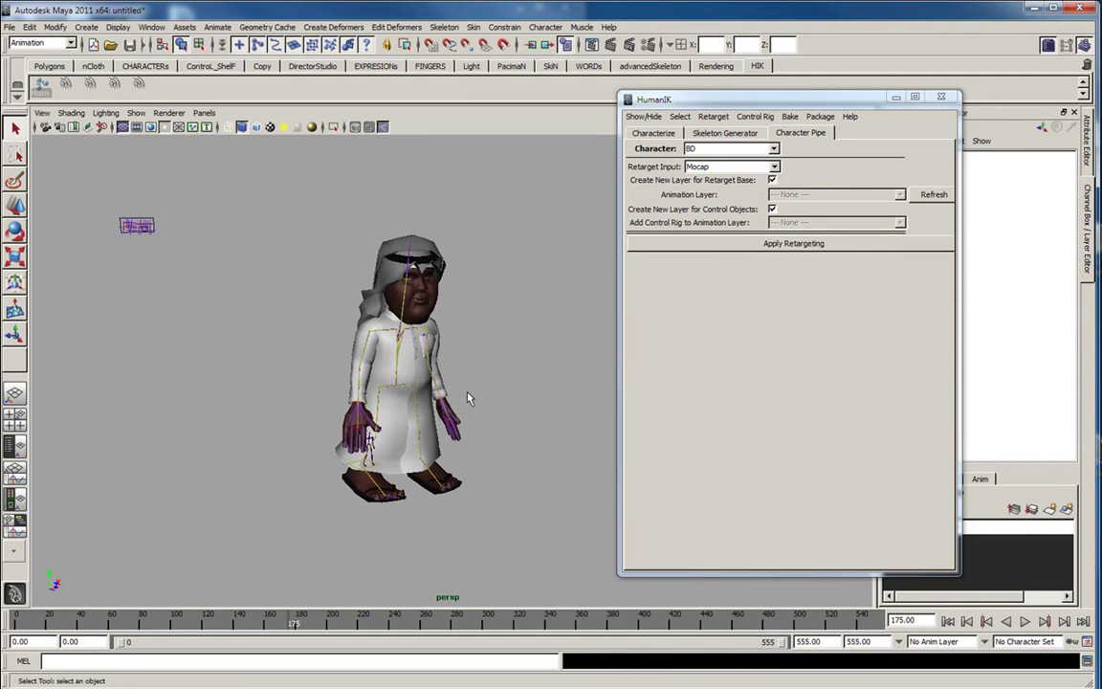
key(alt+v)
drag(313, 620, 3, 620)
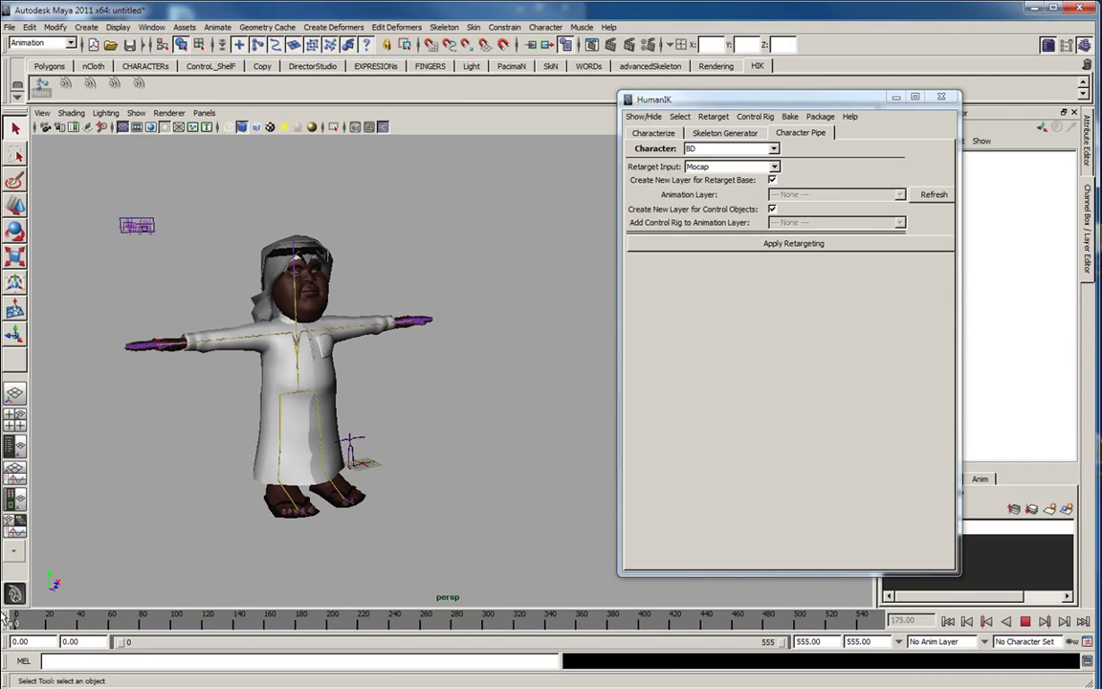
key(alt+v)
Step: Start another file import and select A6.fbx in the BVH folder on the Desktop
click(11, 27)
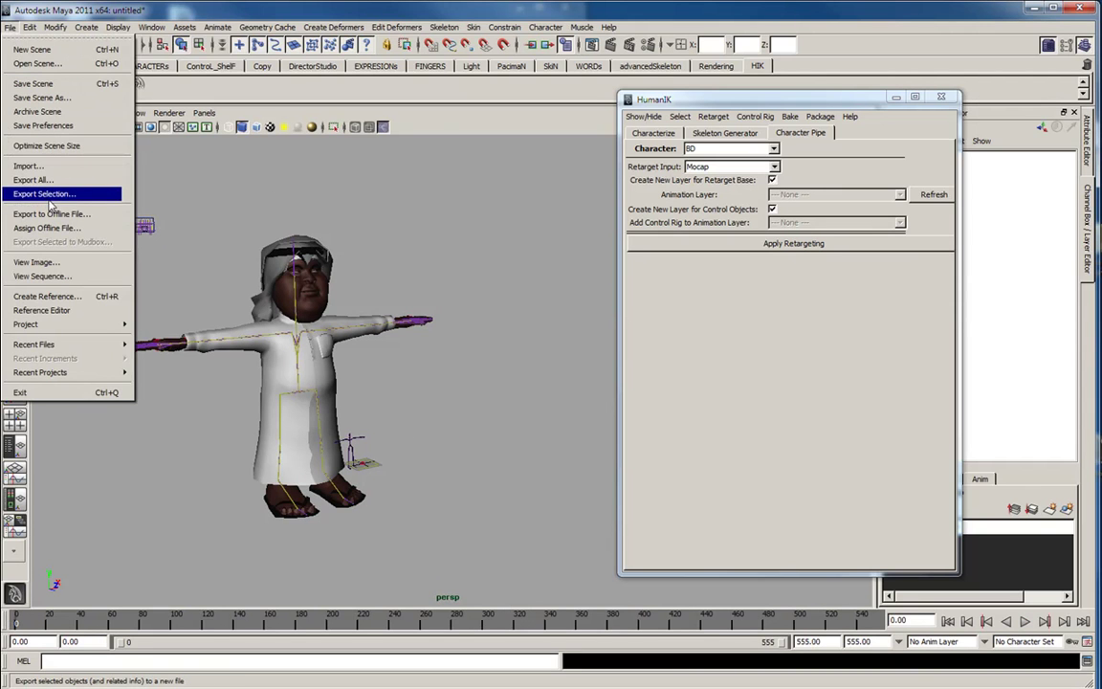
click(38, 166)
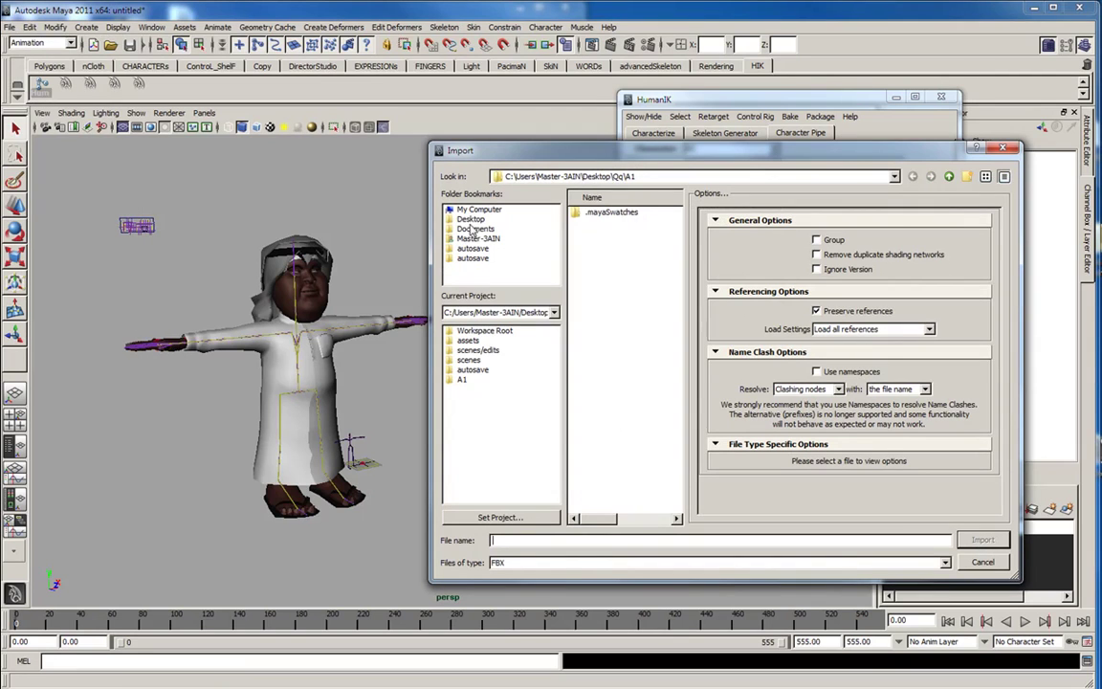
click(470, 220)
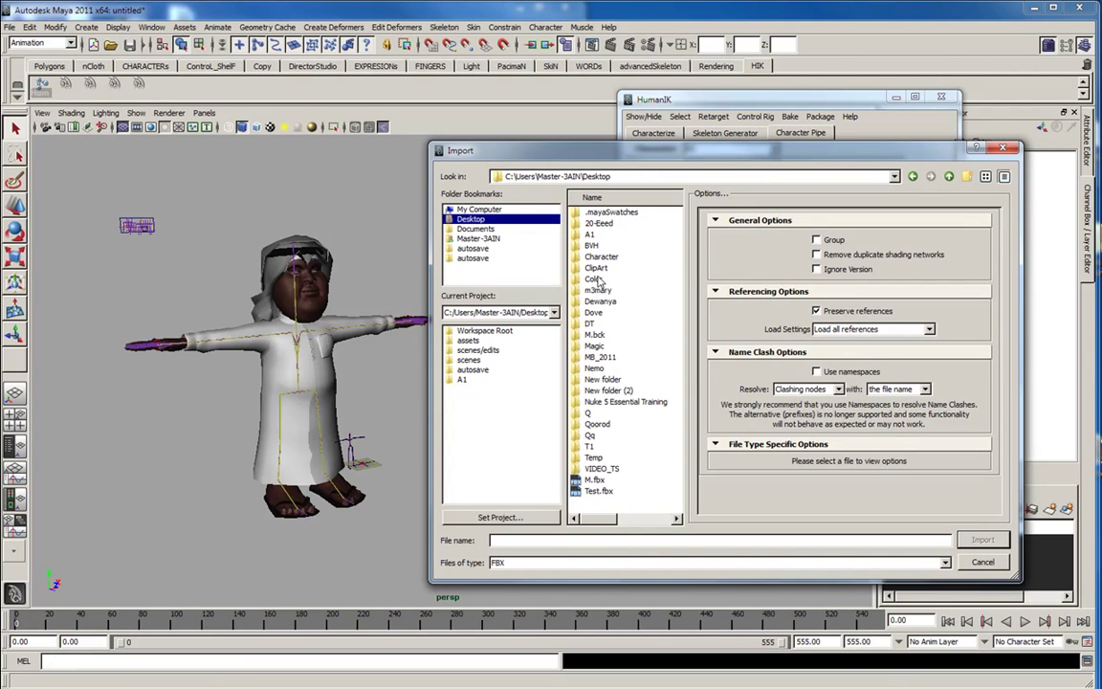
double_click(591, 245)
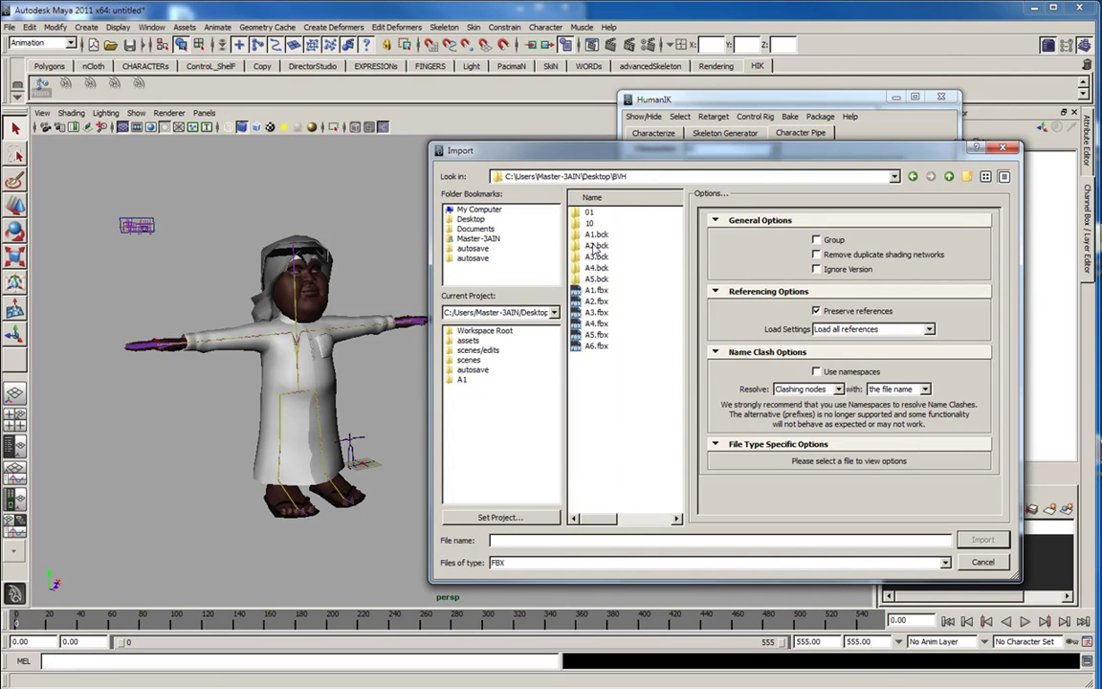
click(596, 346)
Step: Switch the animation take to 12_01 and import A6.fbx
scroll(966, 402, down, 6)
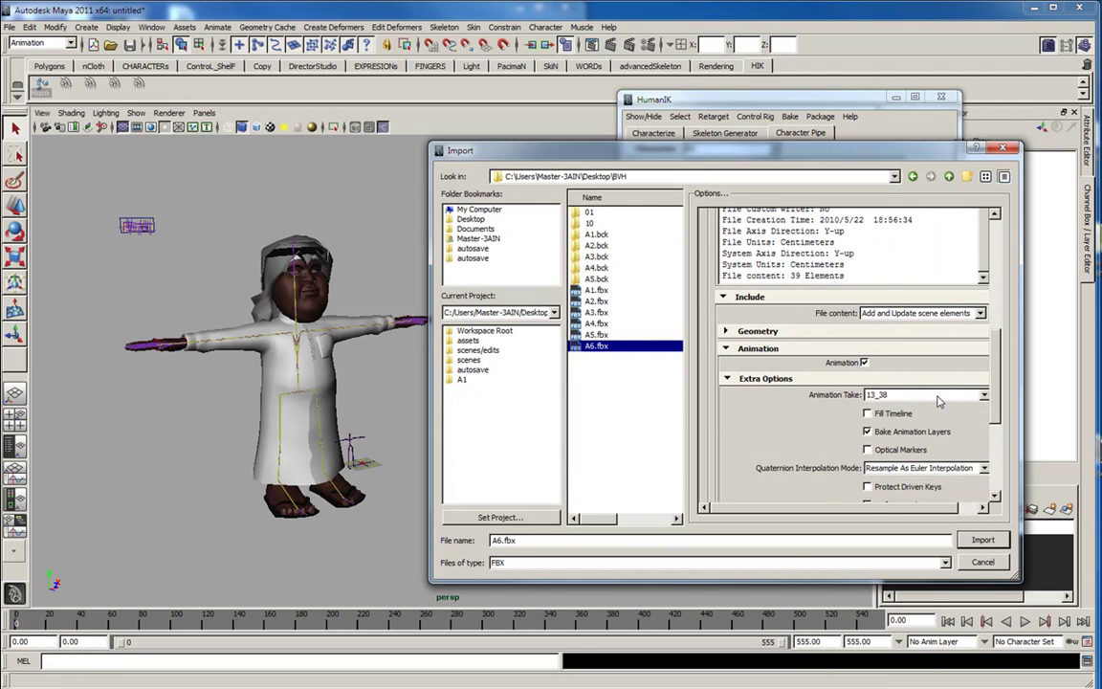
click(939, 401)
click(924, 442)
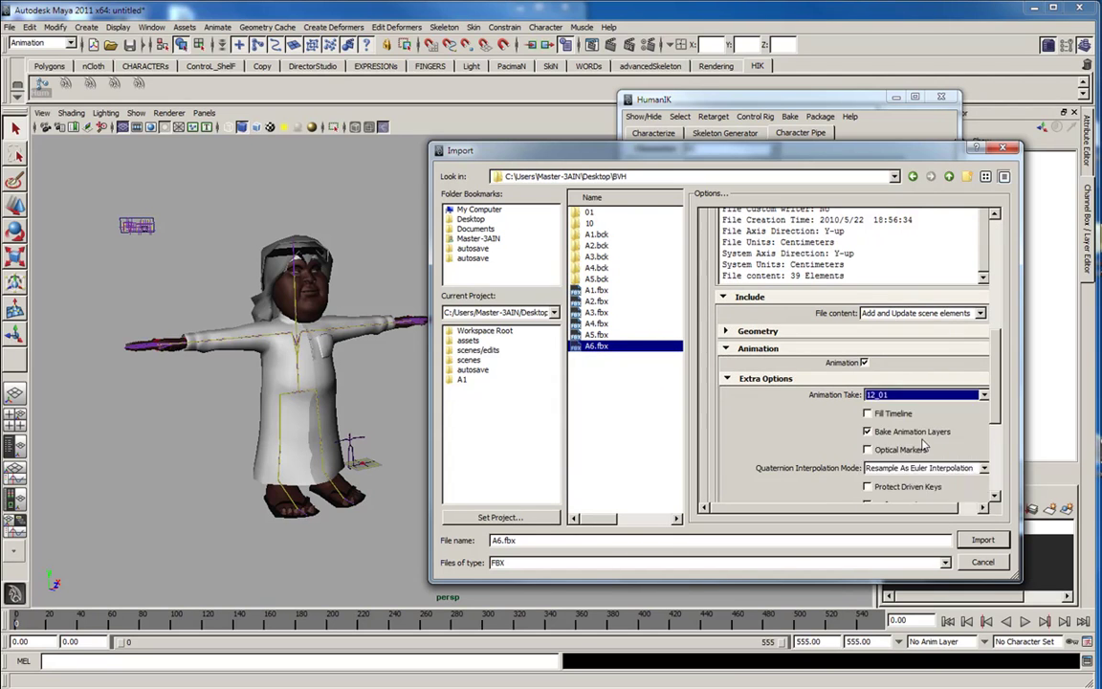
click(982, 540)
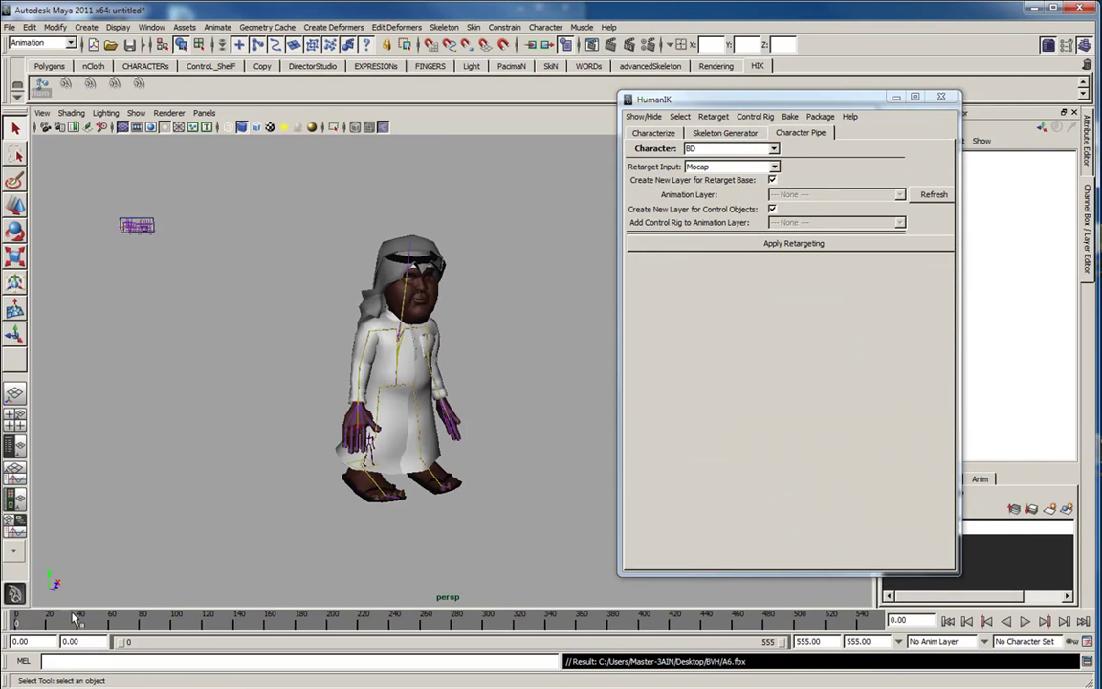
Step: Play the 12_01 take on BD and scrub the timeline to check the motion
key(alt+v)
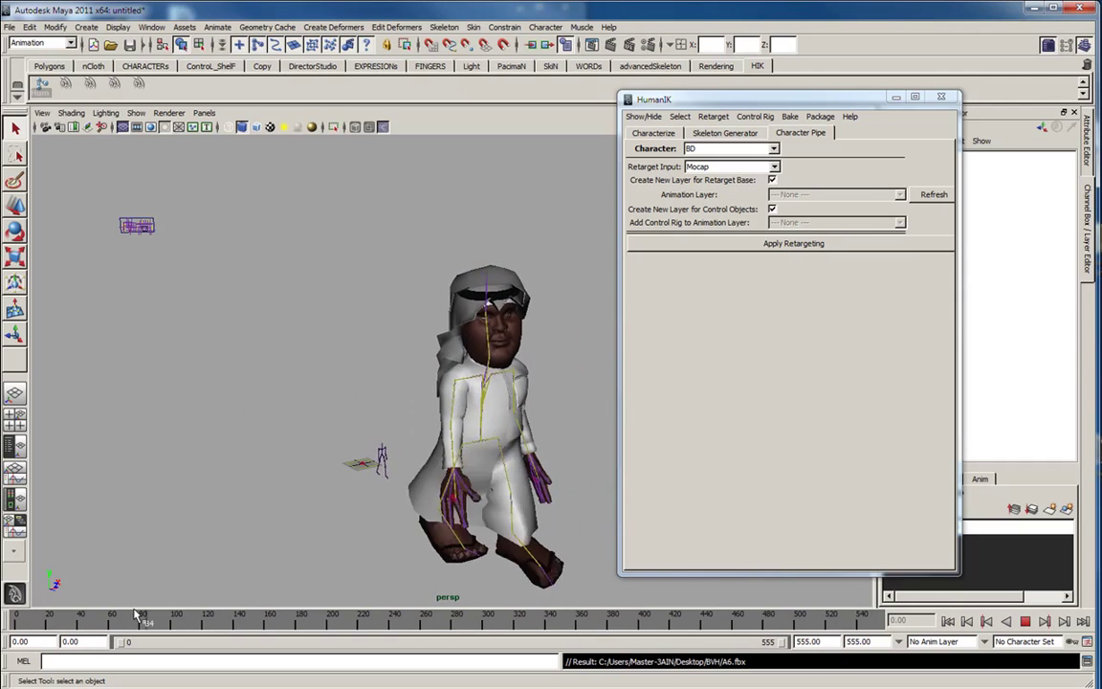
drag(17, 601, 34, 602)
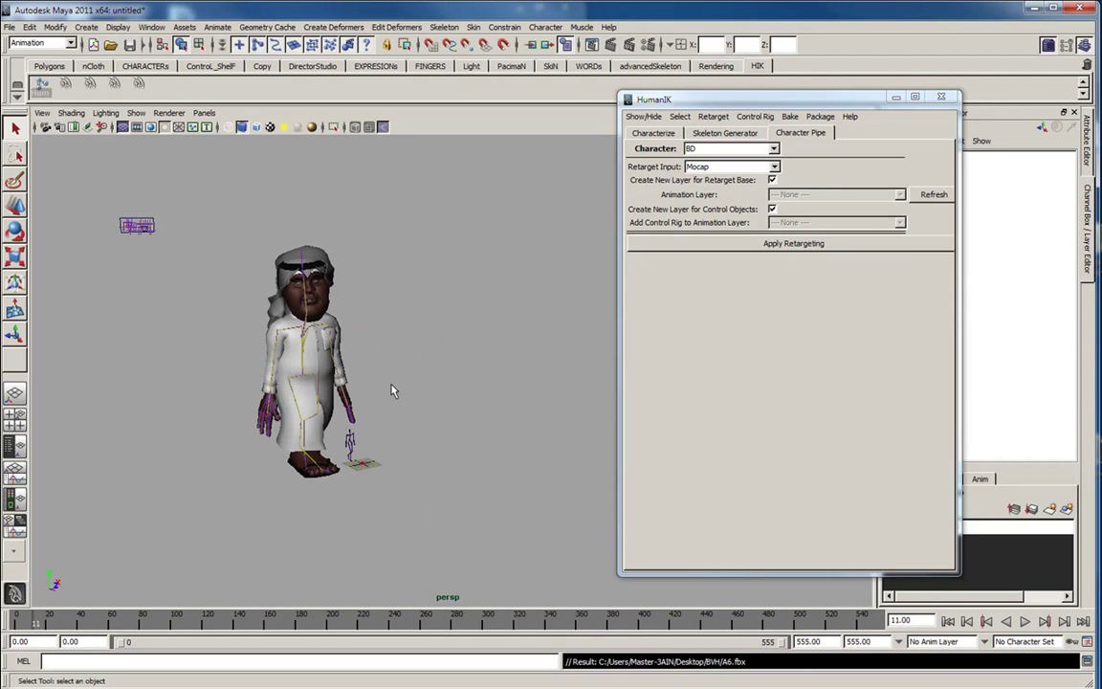